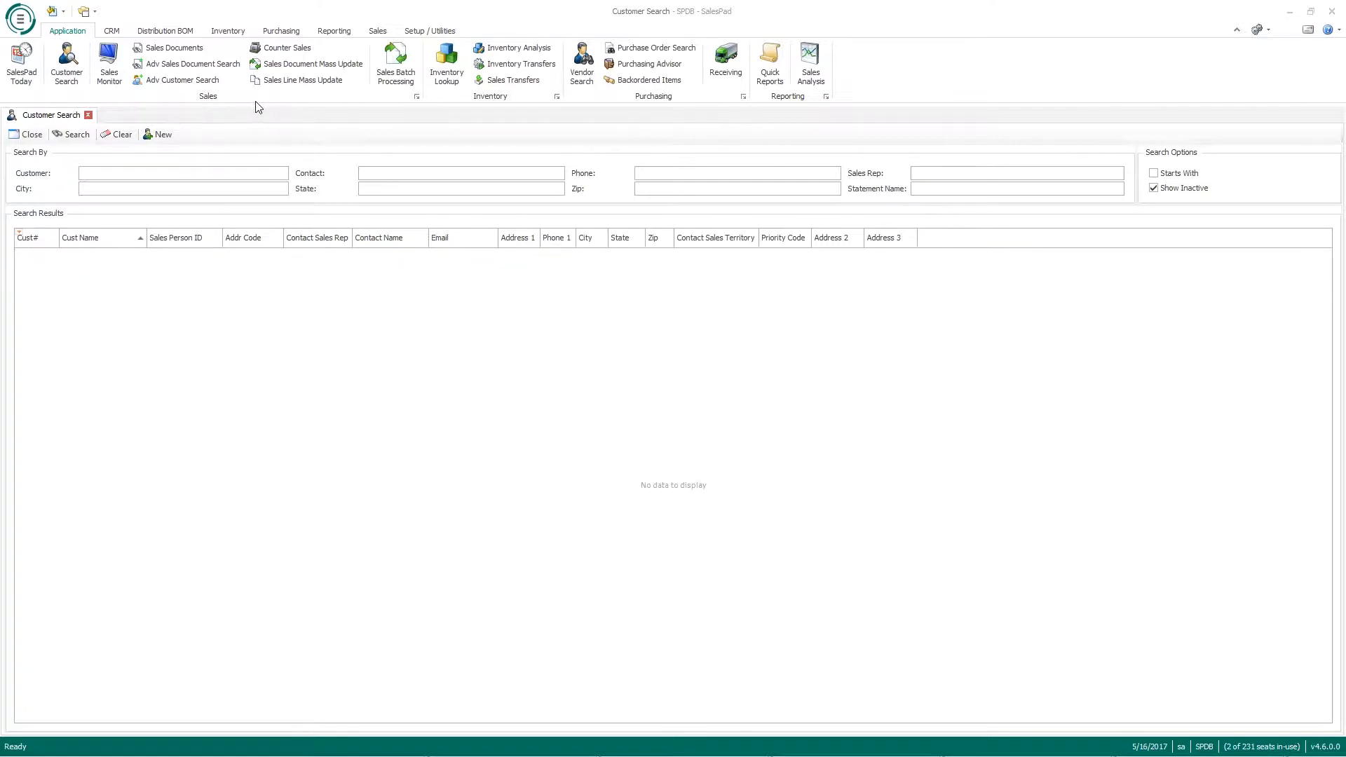
# Step: Open SalesPad's round application menu to reveal the administration tools
pyautogui.click(23, 18)
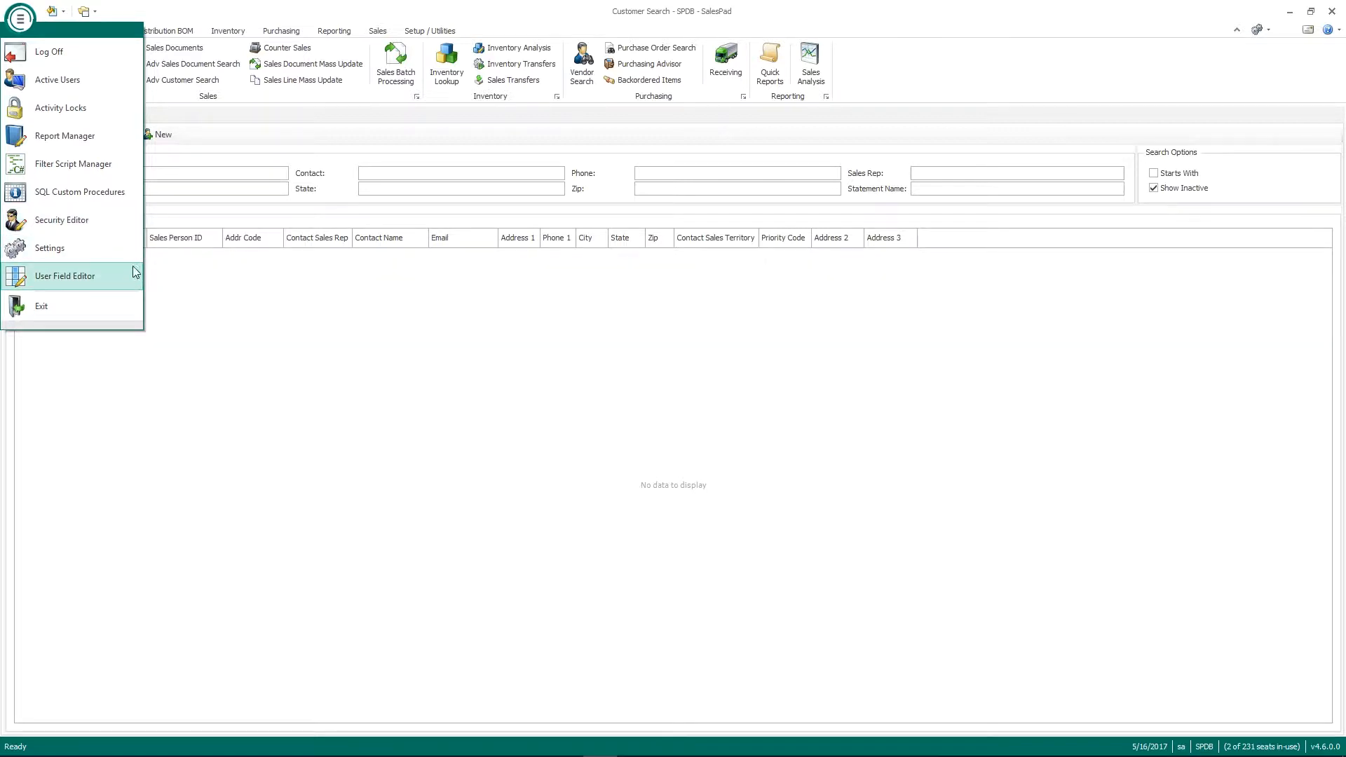
# Step: Open the Security Editor, clear the 'recei' filter and enlarge the security list
pyautogui.click(86, 220)
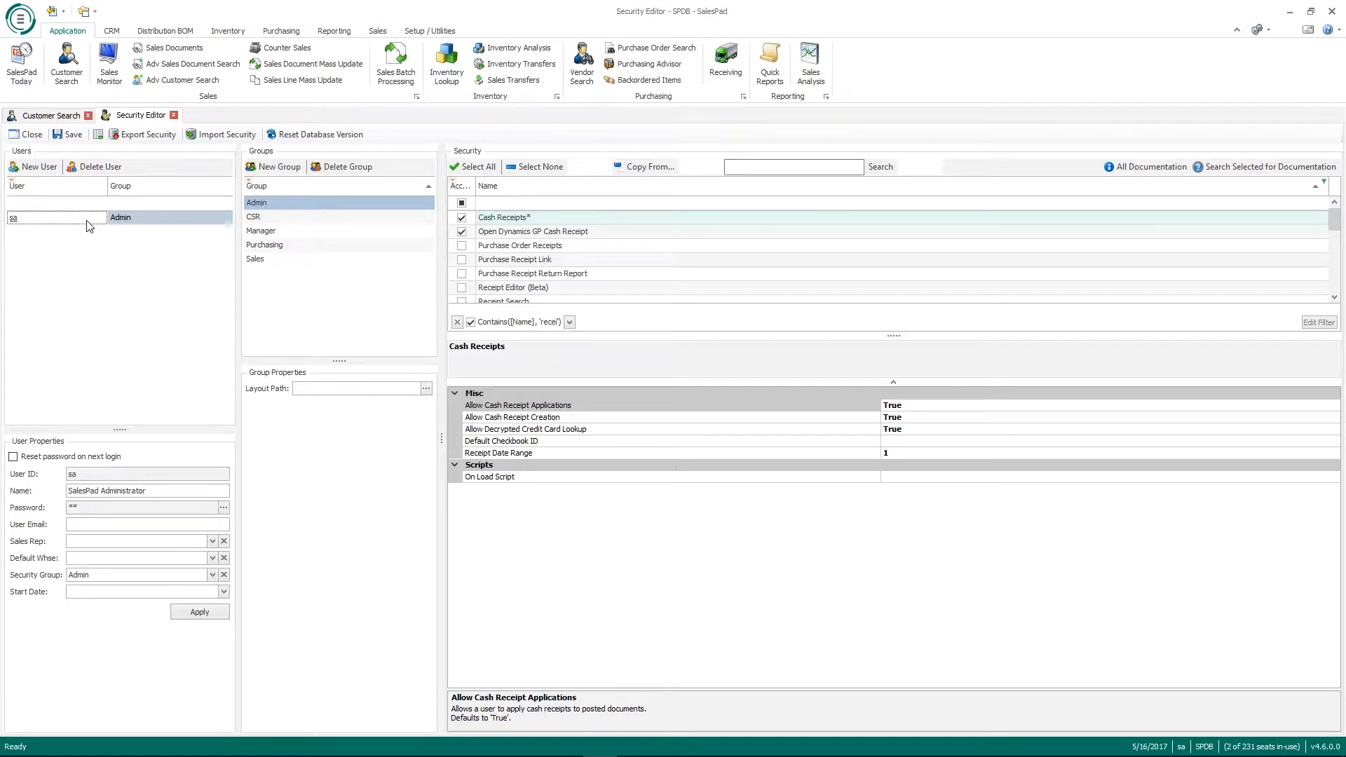
pyautogui.click(456, 322)
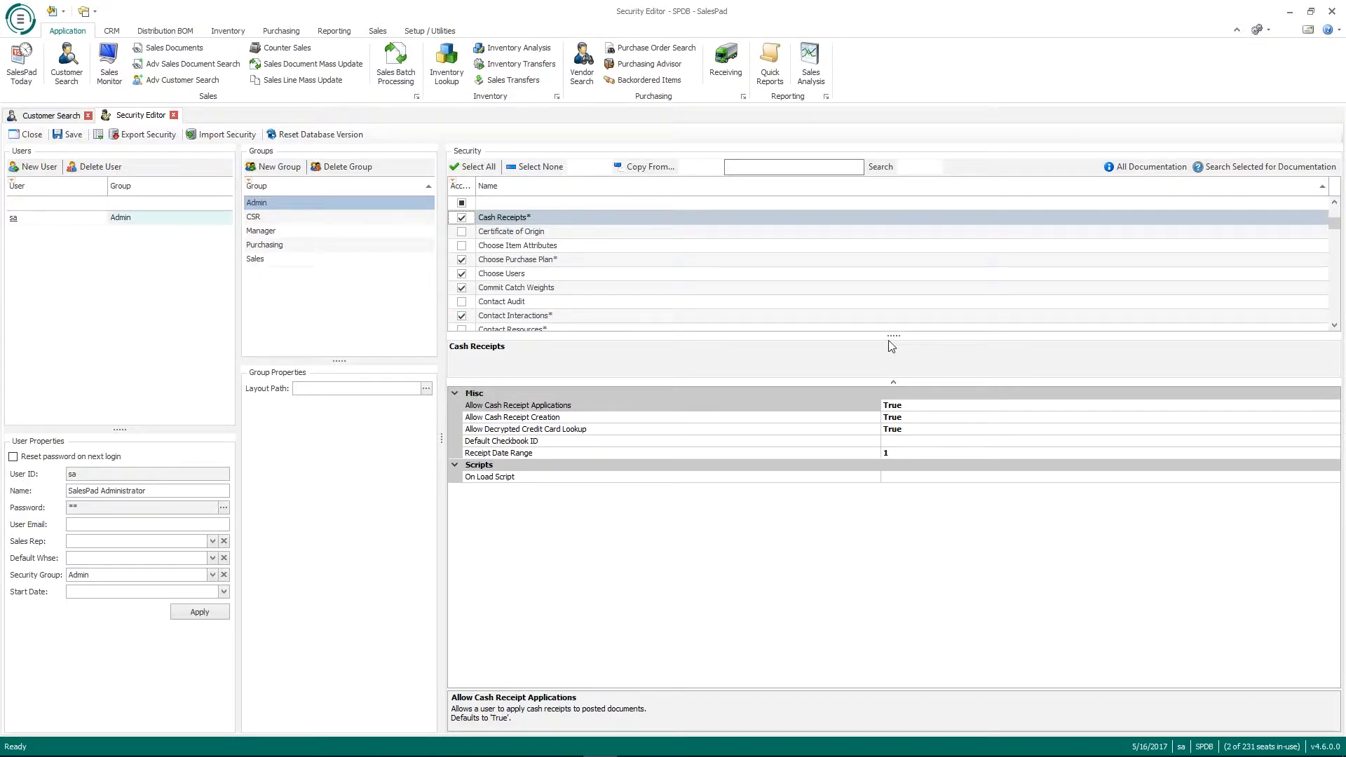
pyautogui.moveTo(889, 339); pyautogui.dragTo(893, 430)
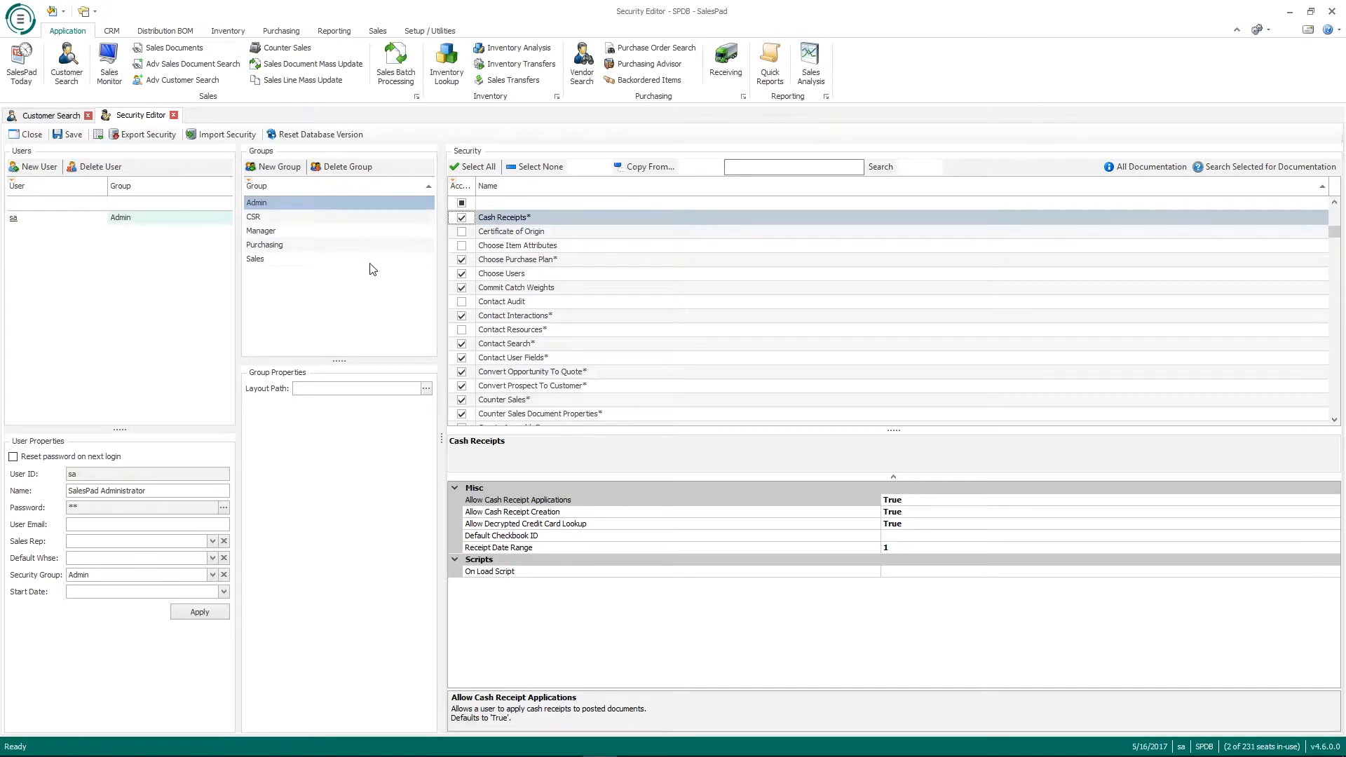
pyautogui.click(488, 162)
# Step: Add a new user by entering its user ID, correcting typos, and confirming it into the Admin group
pyautogui.click(54, 172)
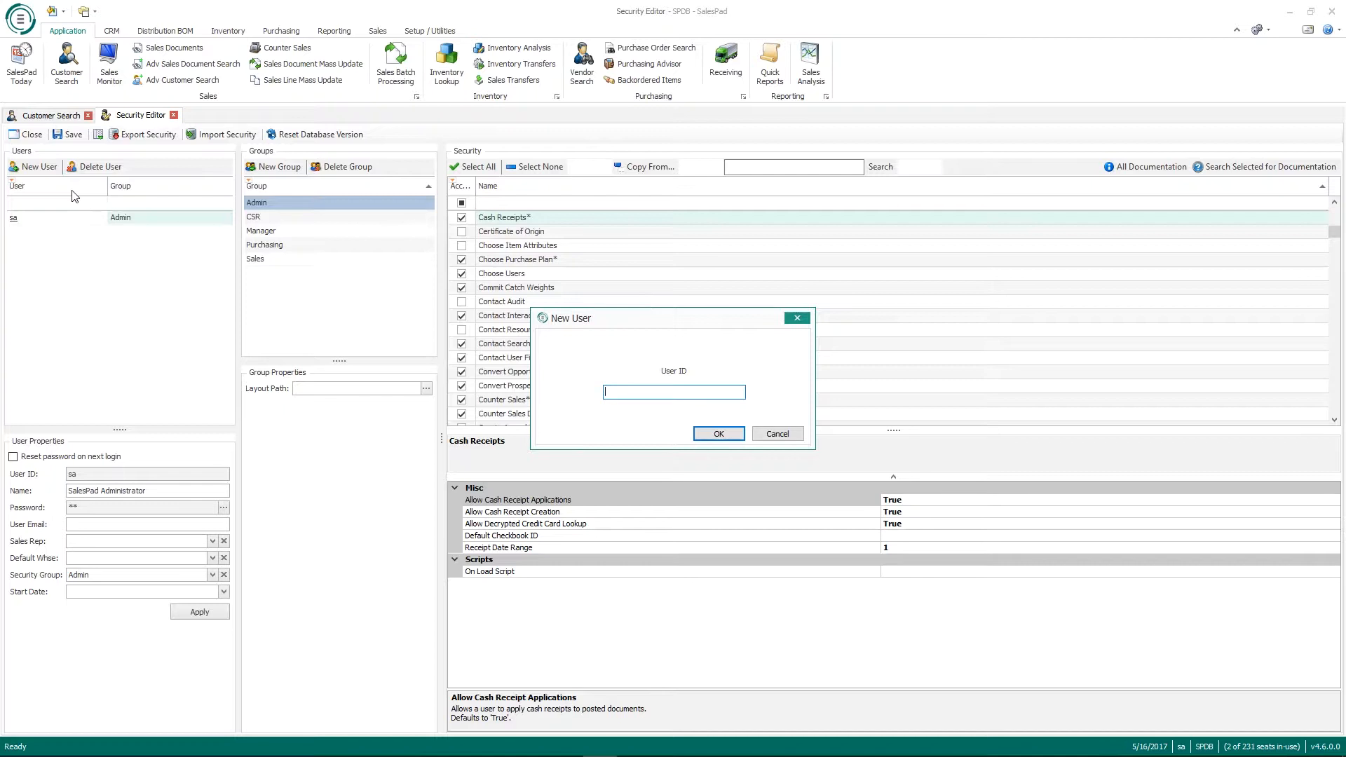
pyautogui.write('test')
pyautogui.press('BackSpace')
pyautogui.press('BackSpace')
pyautogui.press('BackSpace')
pyautogui.press('BackSpace')
pyautogui.write('brando')
pyautogui.press('Return')
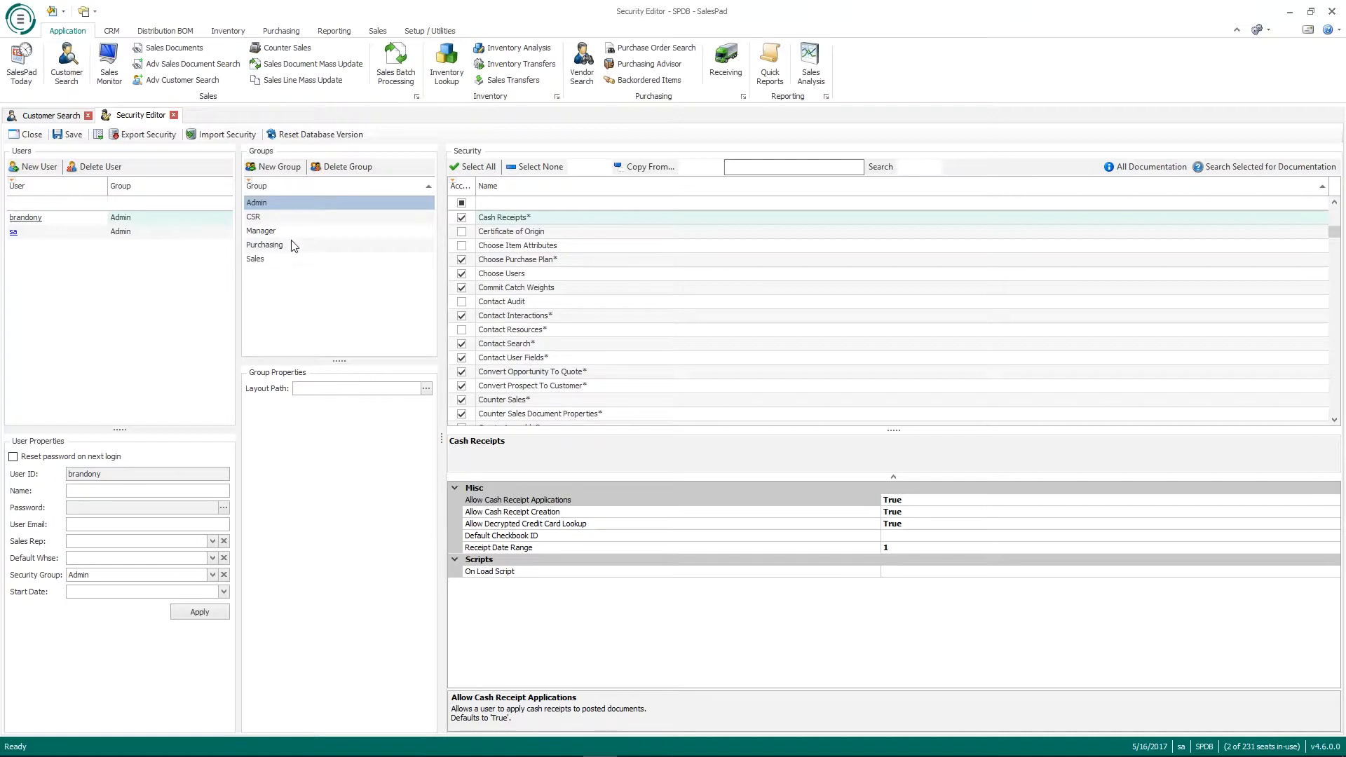
# Step: Select the new user and enter the person's full name in its Name property
pyautogui.click(141, 220)
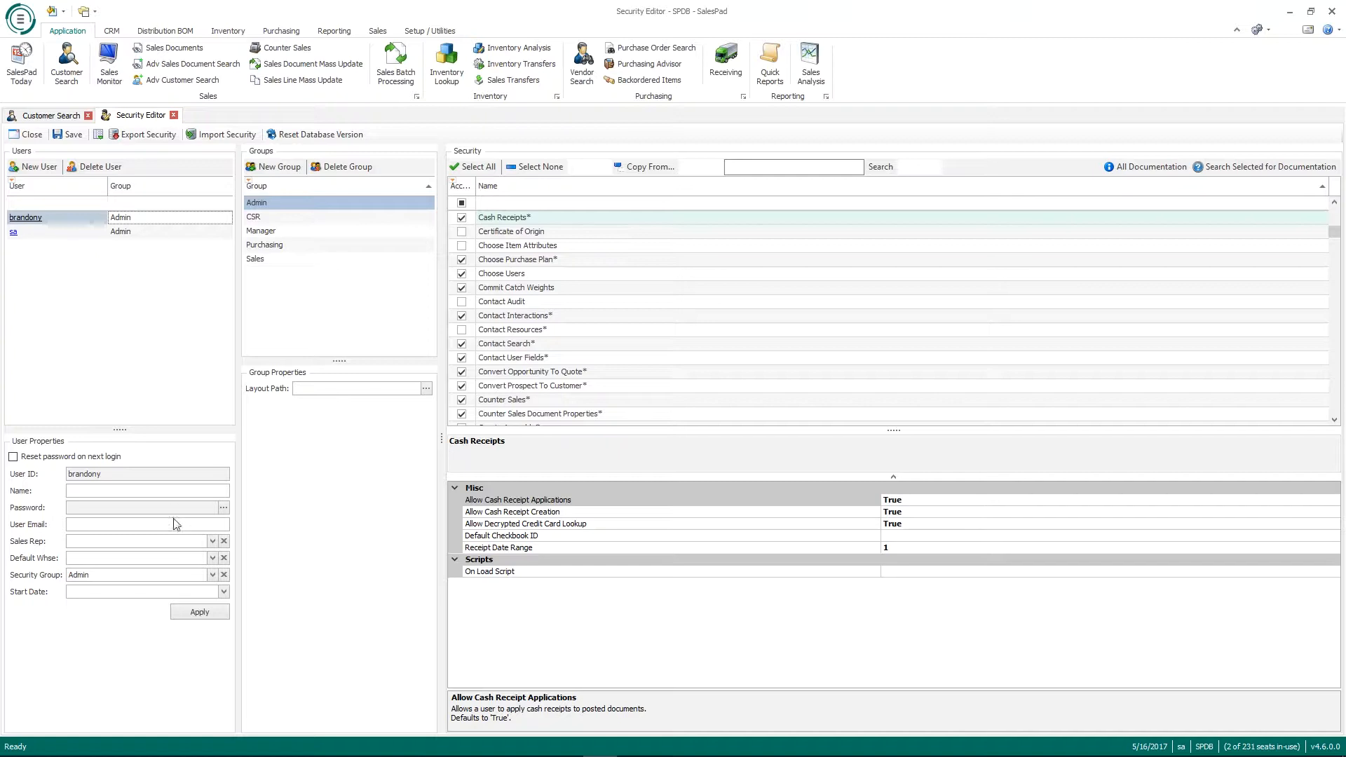
pyautogui.click(132, 493)
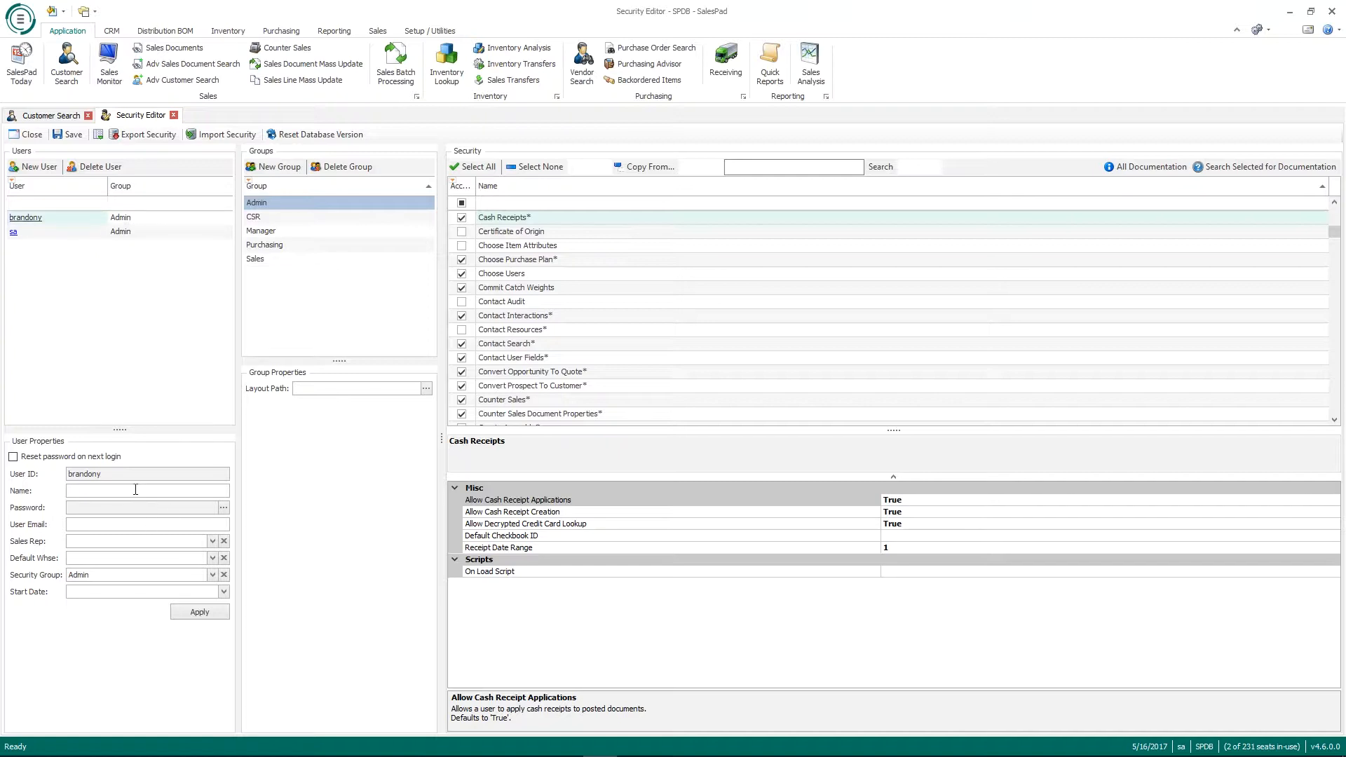
pyautogui.click(91, 508)
# Step: Set and confirm a password for the new user
pyautogui.click(225, 510)
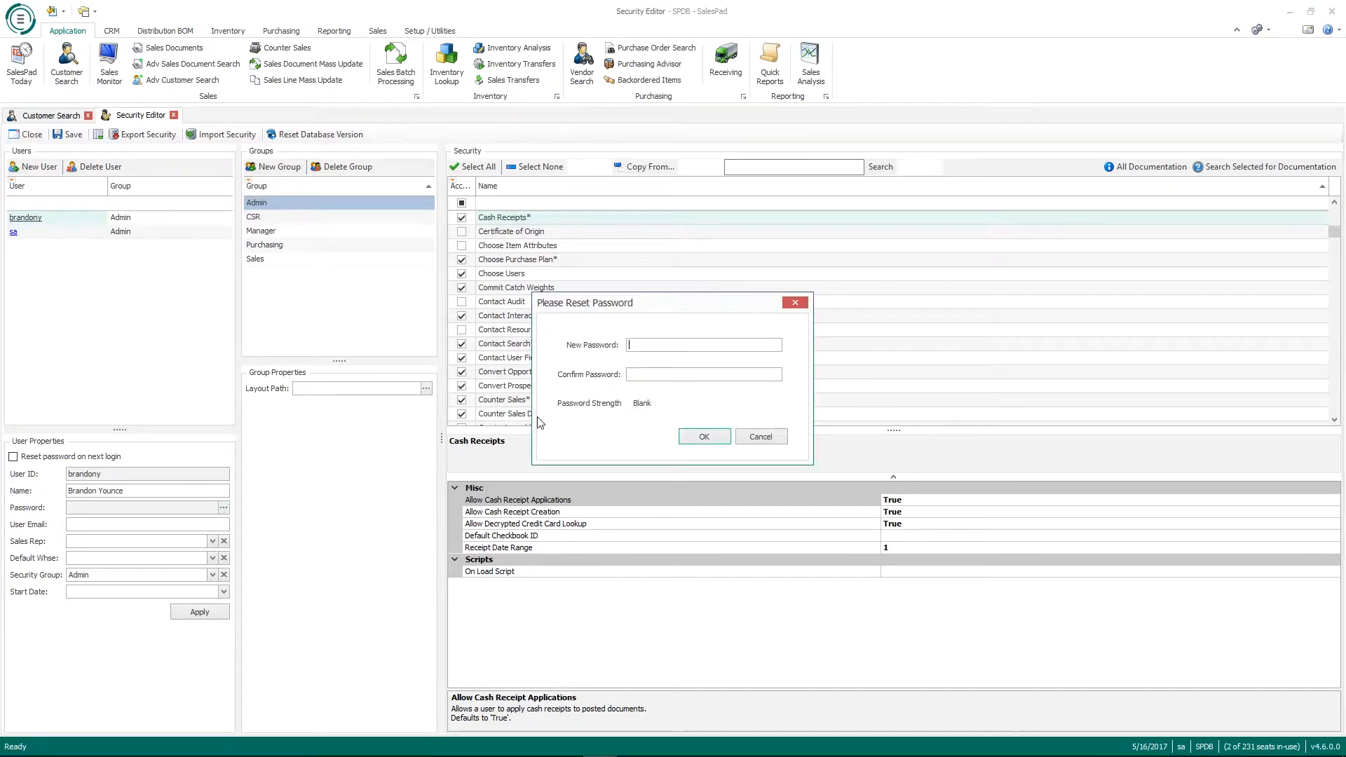
pyautogui.write('*****')
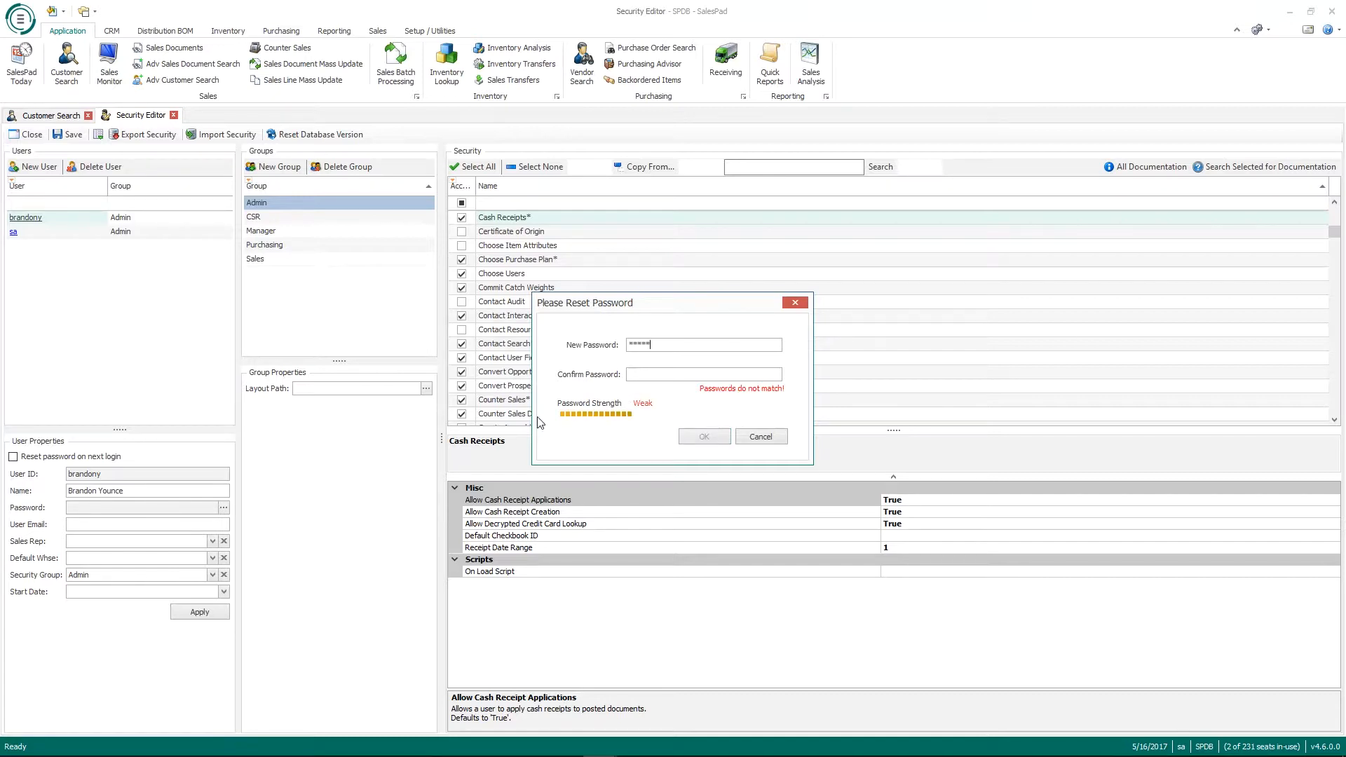
pyautogui.write('*****')
pyautogui.click(694, 436)
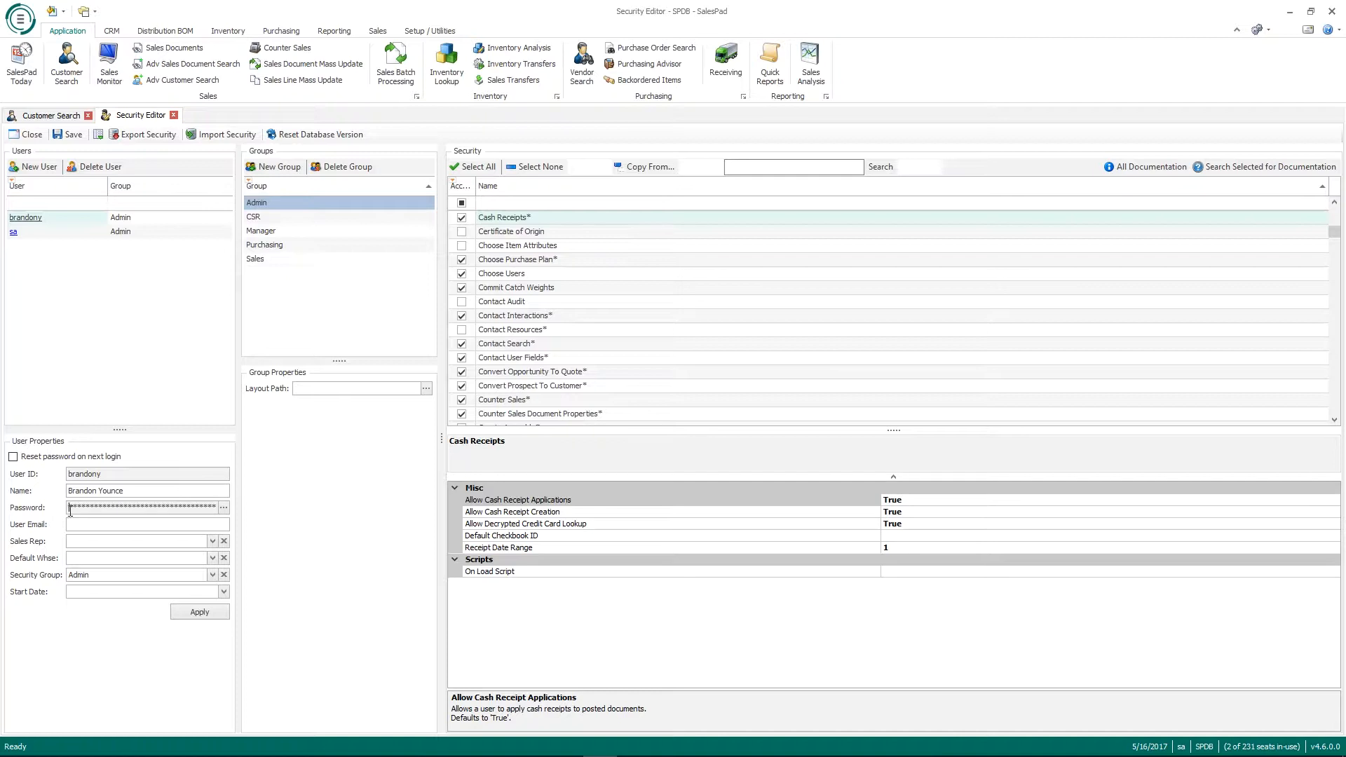
# Step: Fill in the new user's e-mail address in the User Email field
pyautogui.moveTo(70, 509)
pyautogui.mouseDown()
pyautogui.moveTo(214, 509)
pyautogui.moveTo(69, 510)
pyautogui.mouseUp()
pyautogui.click(212, 542)
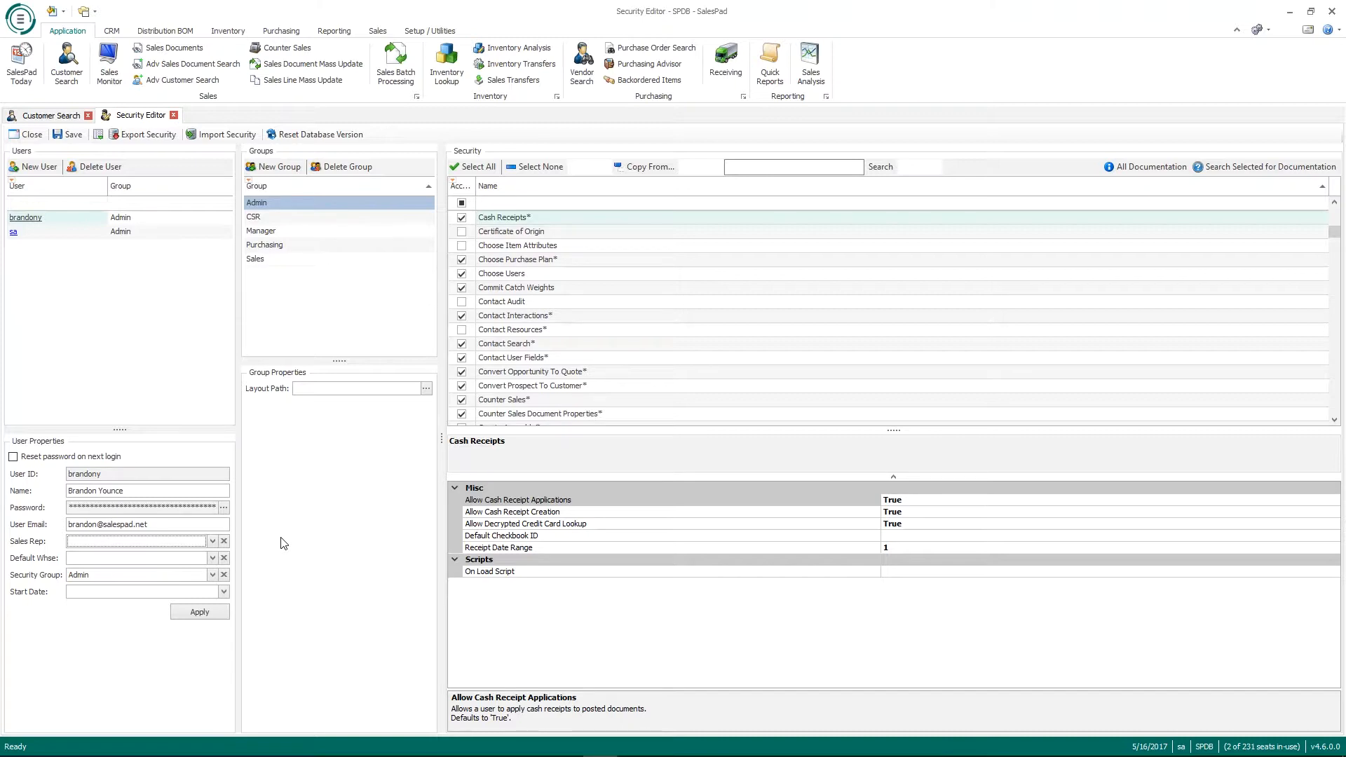
pyautogui.click(163, 558)
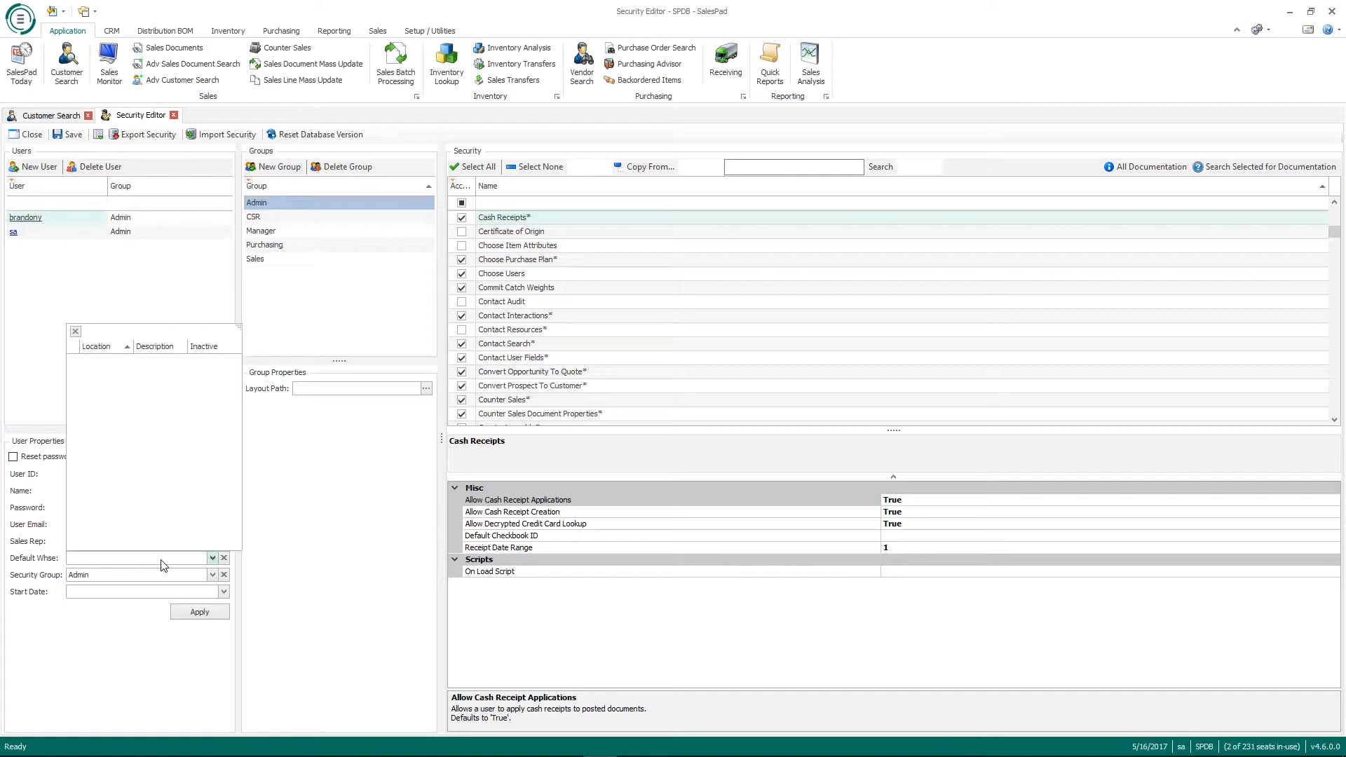
pyautogui.click(163, 559)
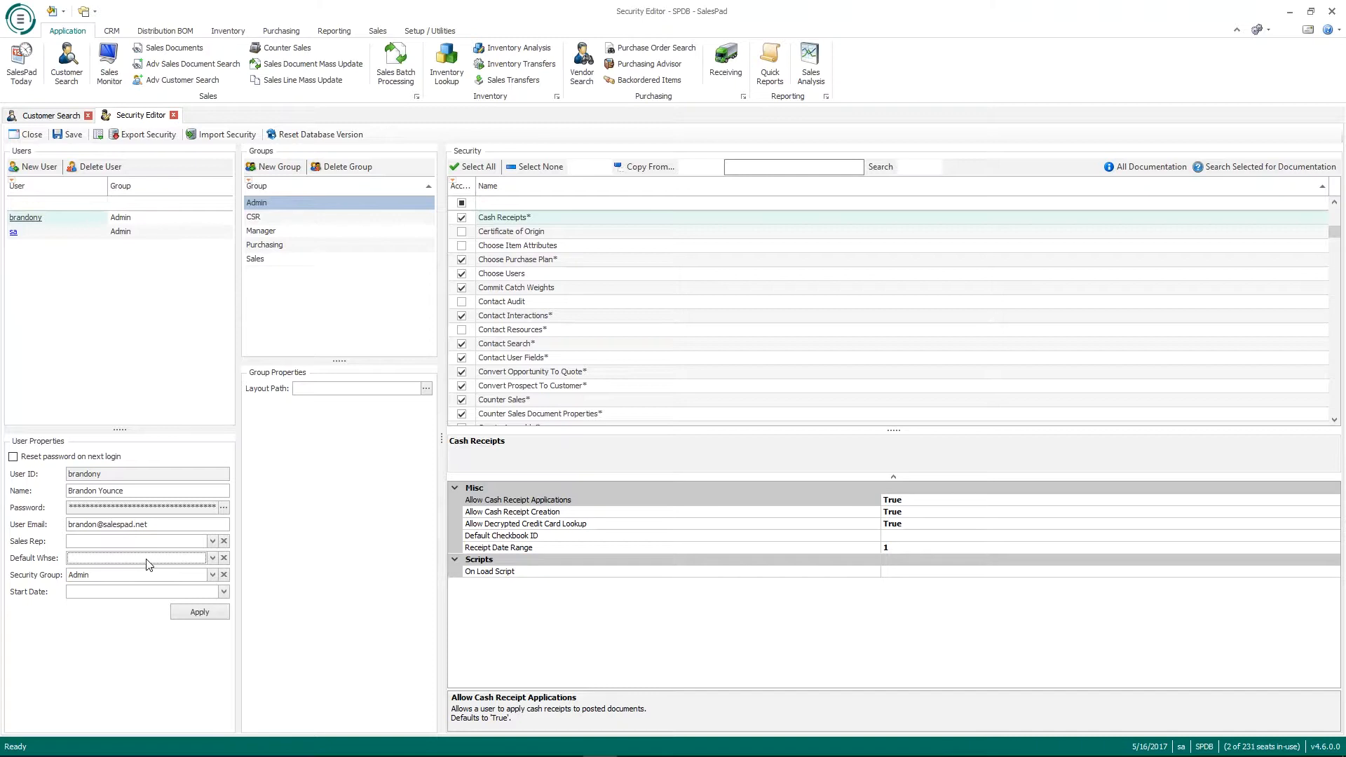
pyautogui.click(147, 560)
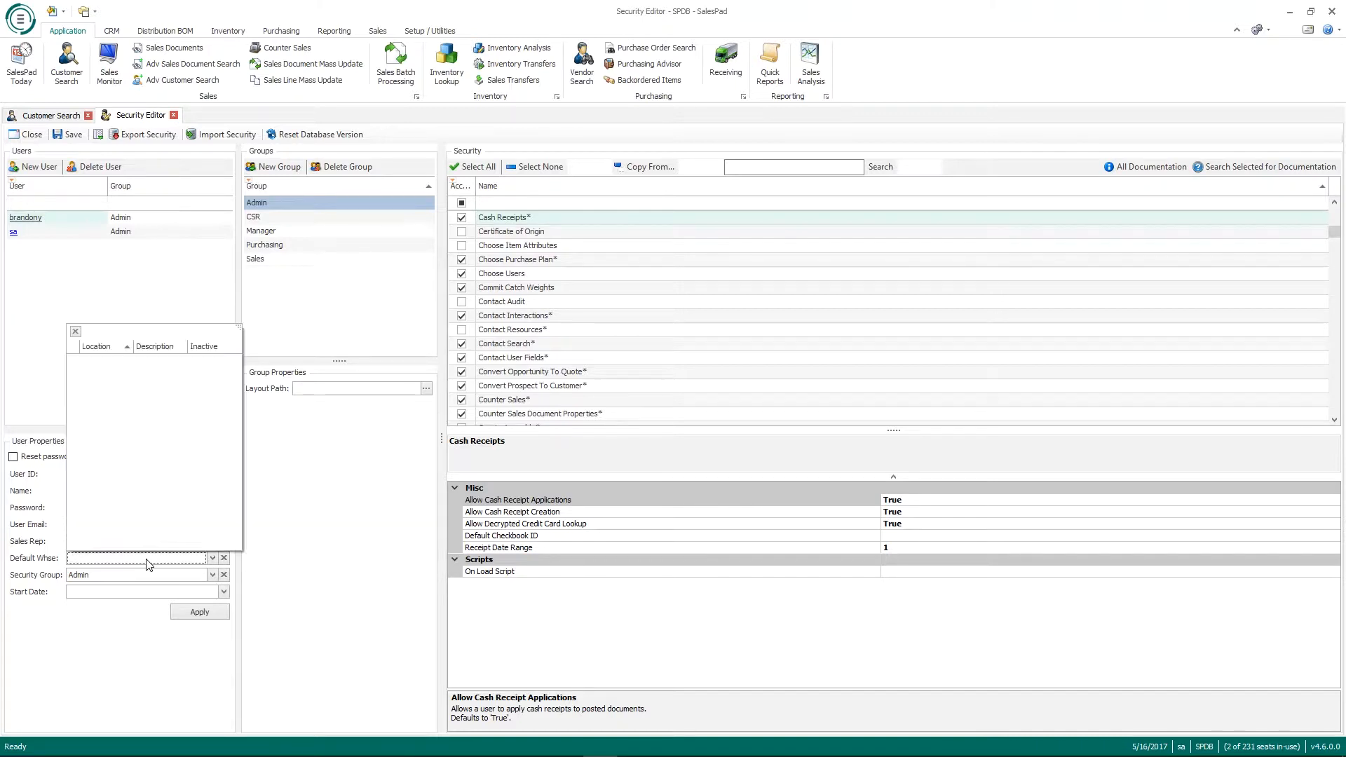
pyautogui.click(147, 560)
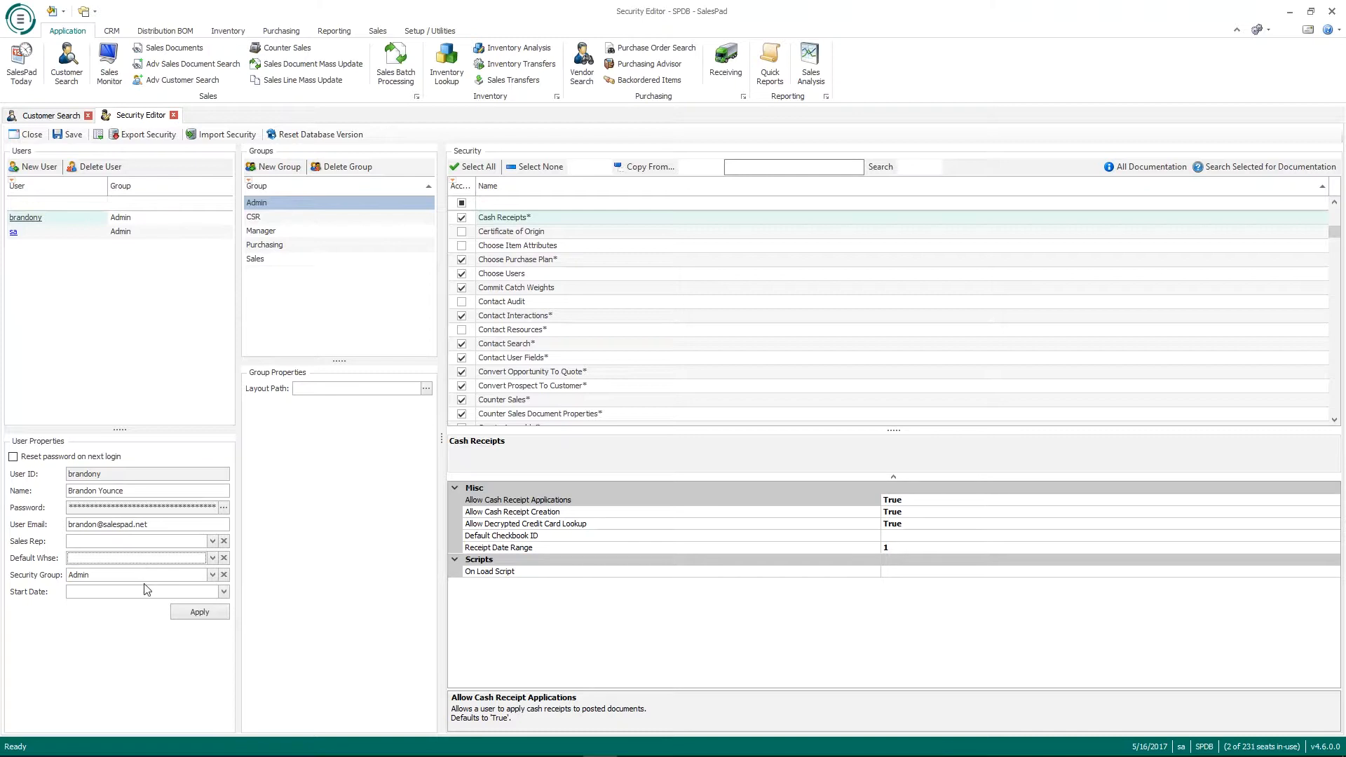
pyautogui.click(212, 576)
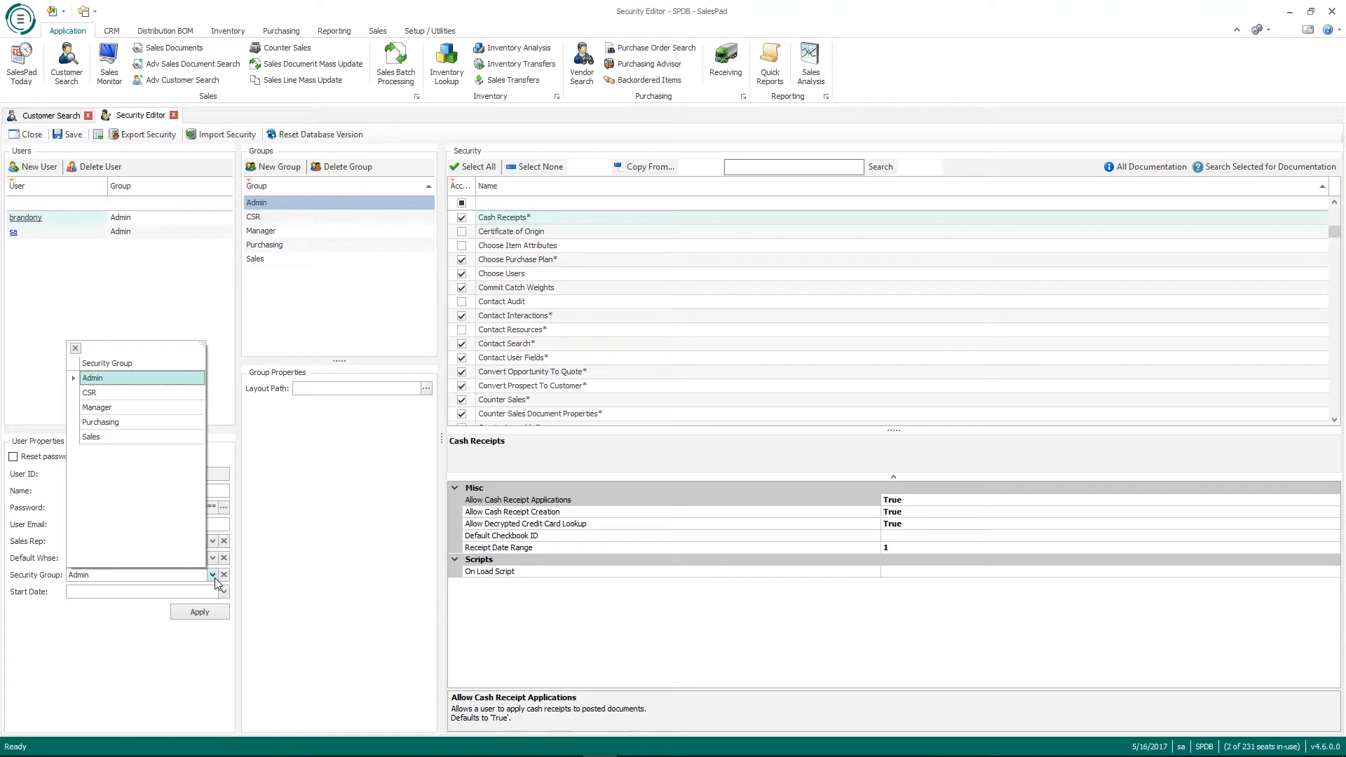
pyautogui.click(216, 580)
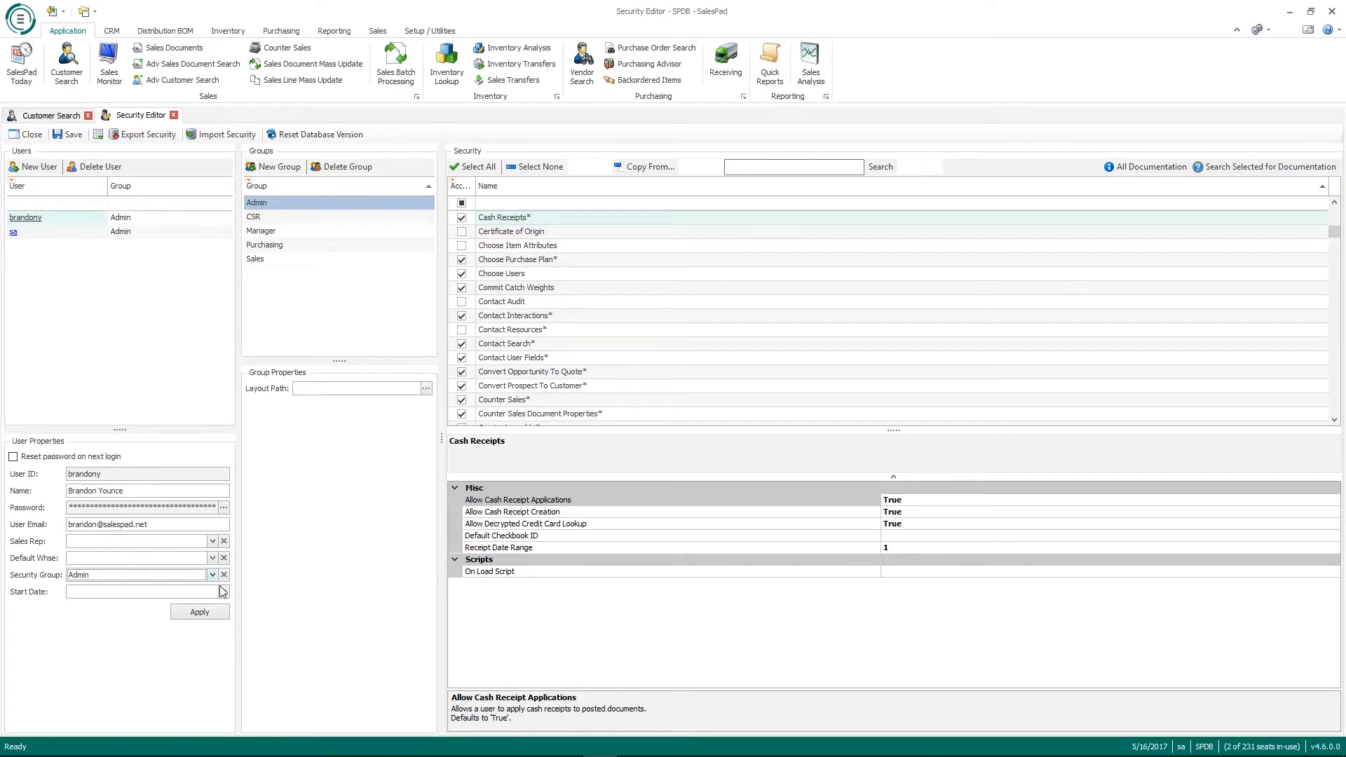
pyautogui.click(223, 593)
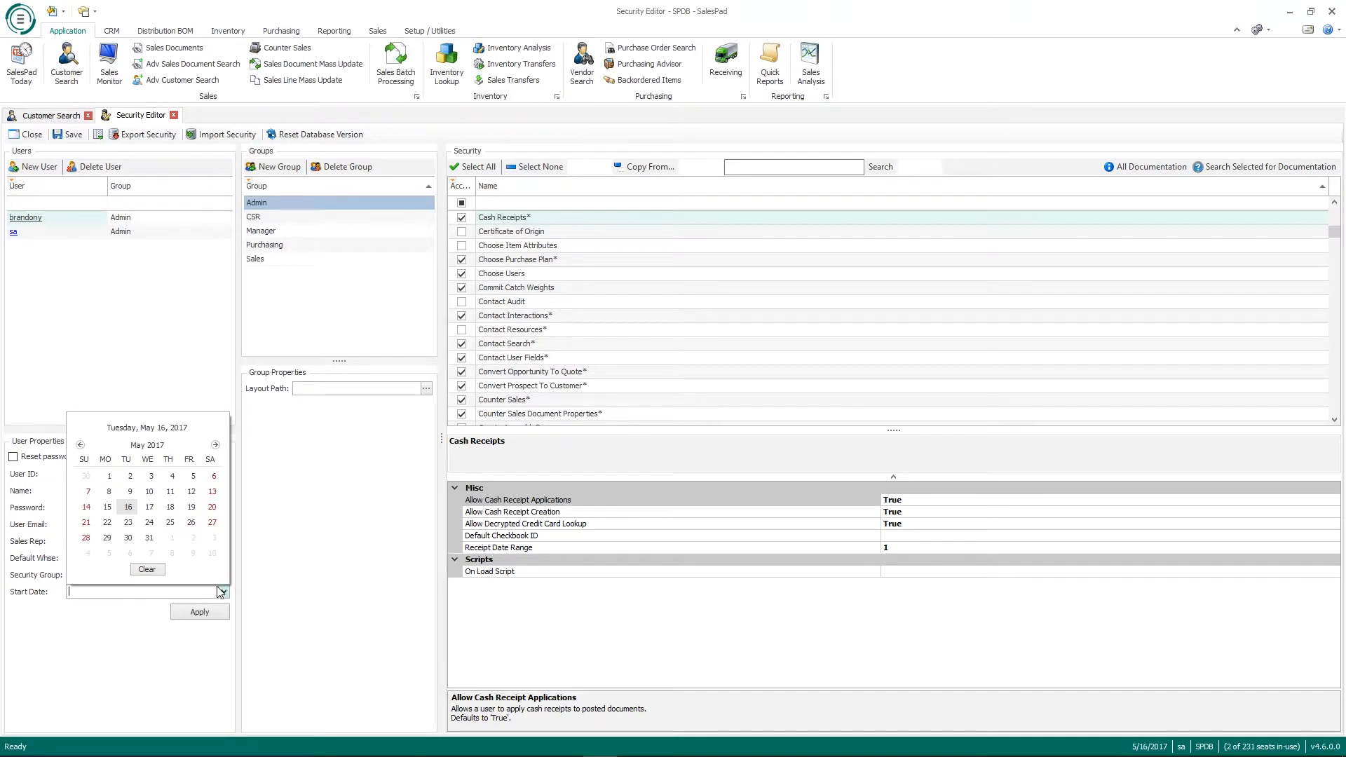
pyautogui.click(142, 679)
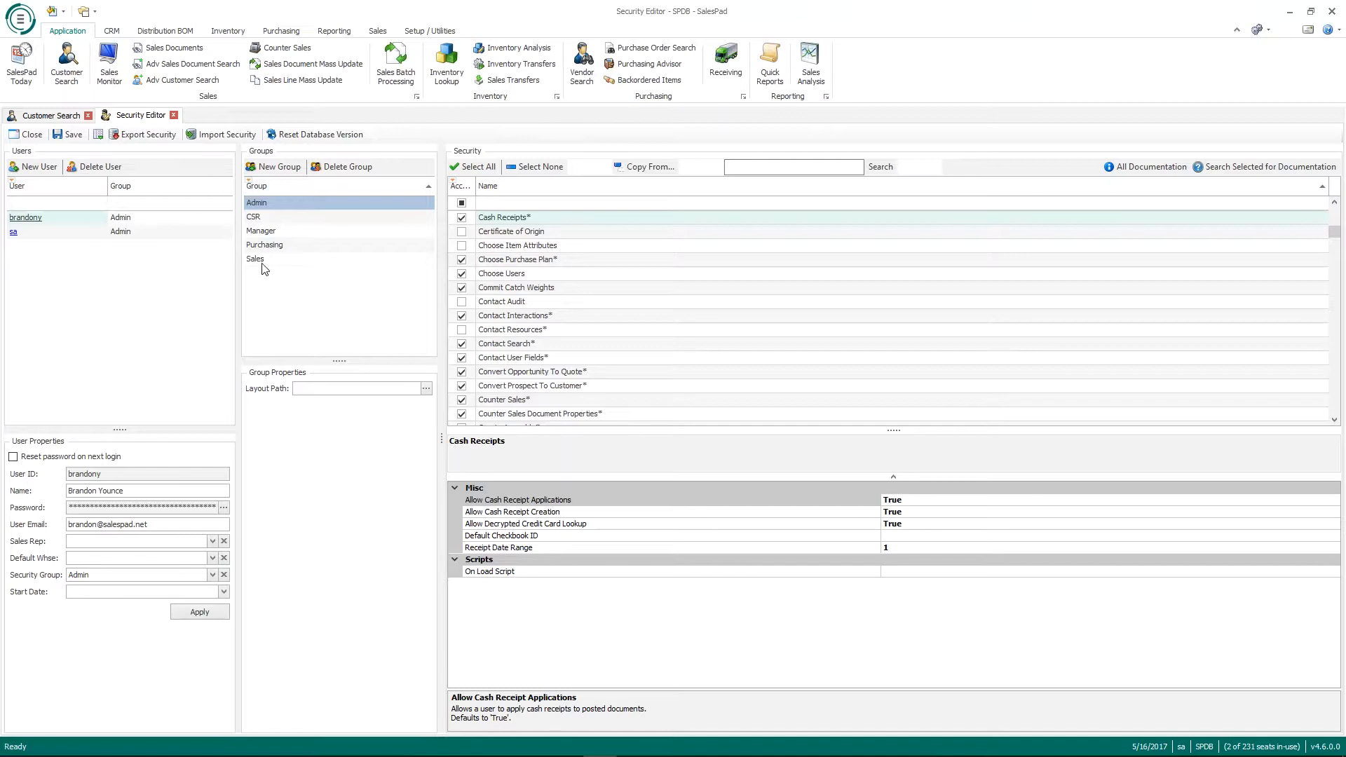
pyautogui.click(285, 168)
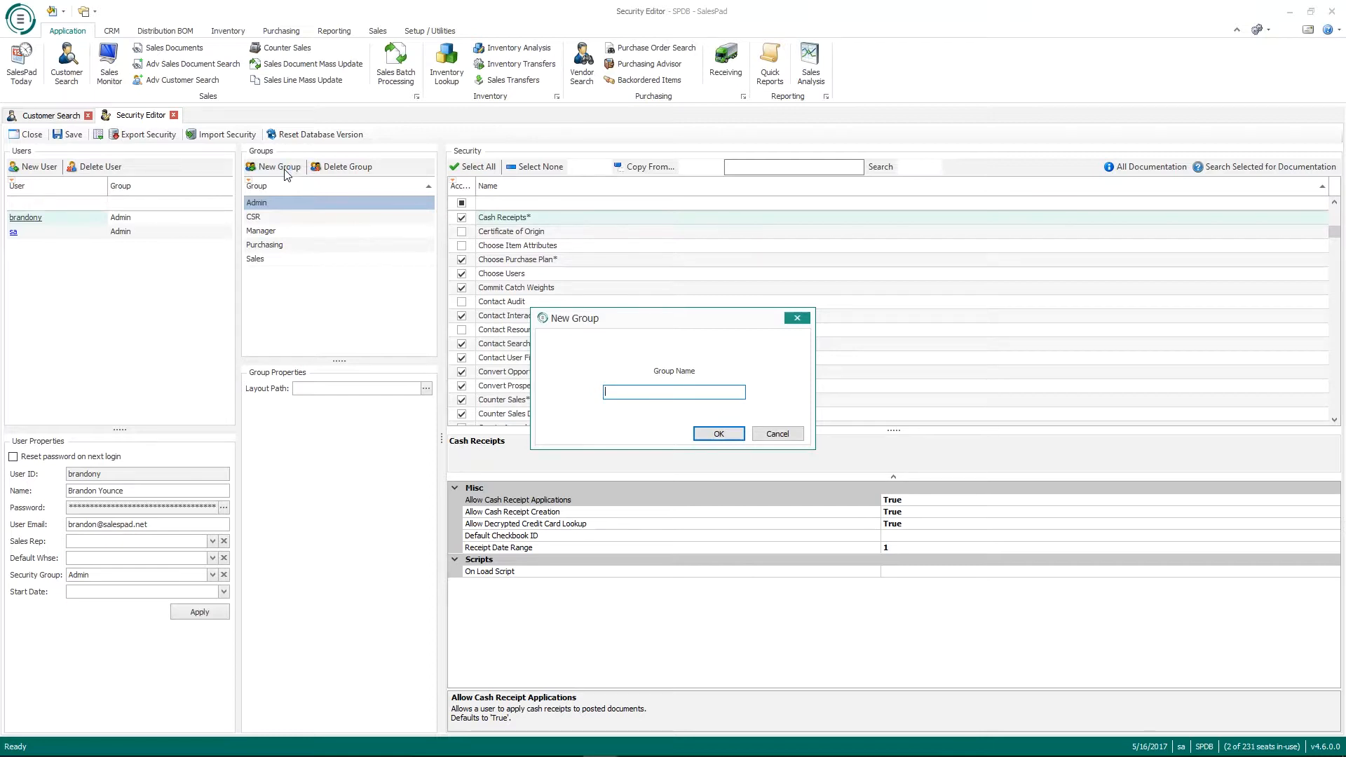
pyautogui.write('Warehouse')
pyautogui.press('Return')
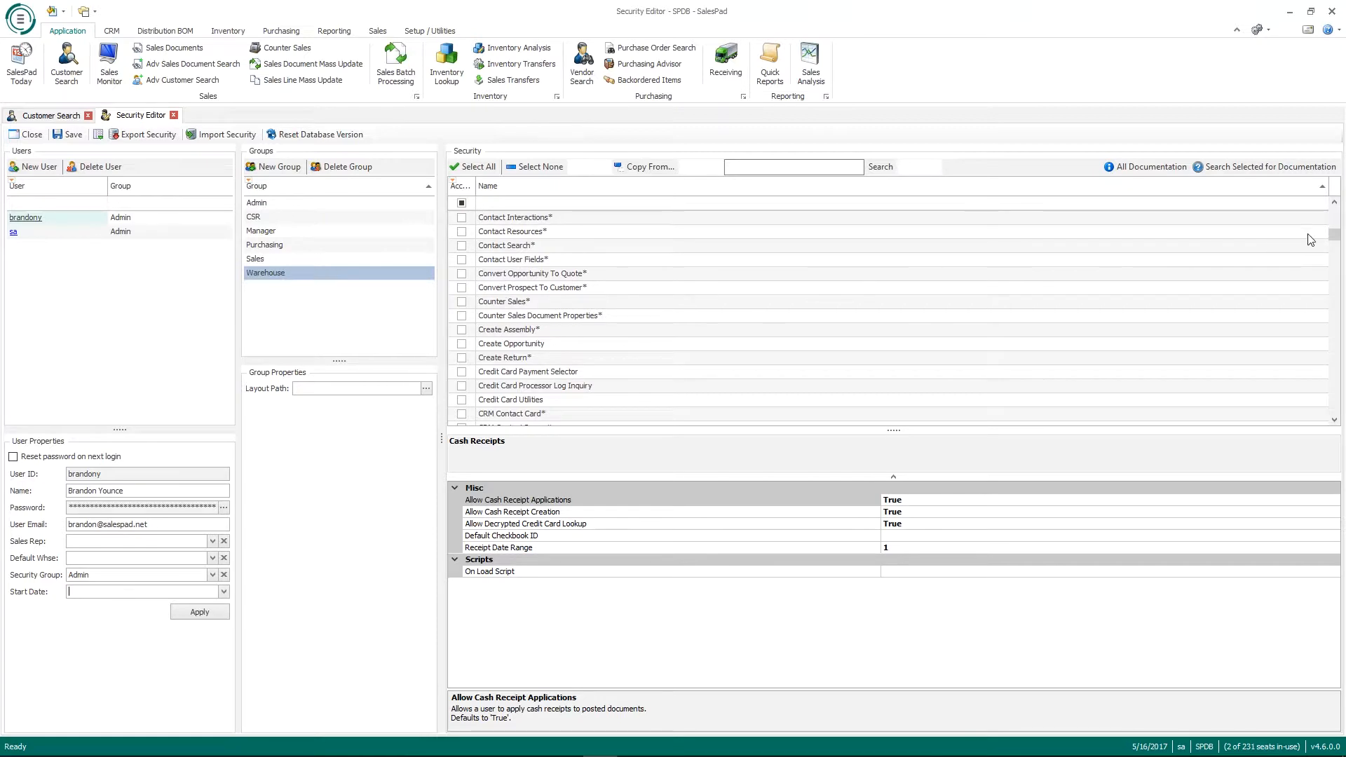
pyautogui.moveTo(1331, 238)
pyautogui.mouseDown()
pyautogui.moveTo(1334, 427)
pyautogui.moveTo(1336, 212)
pyautogui.moveTo(1334, 231)
pyautogui.mouseUp()
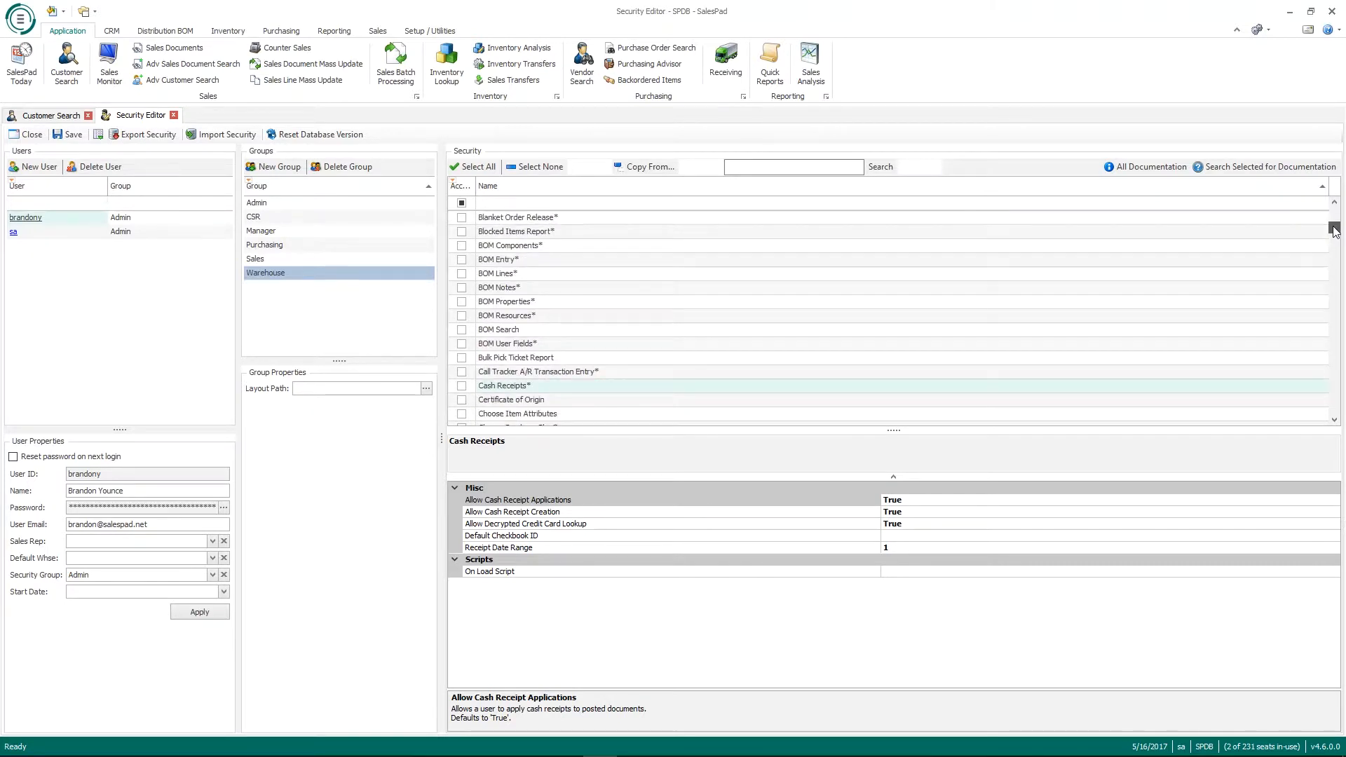
pyautogui.moveTo(1334, 231)
pyautogui.mouseDown()
pyautogui.moveTo(1340, 329)
pyautogui.moveTo(1338, 210)
pyautogui.mouseUp()
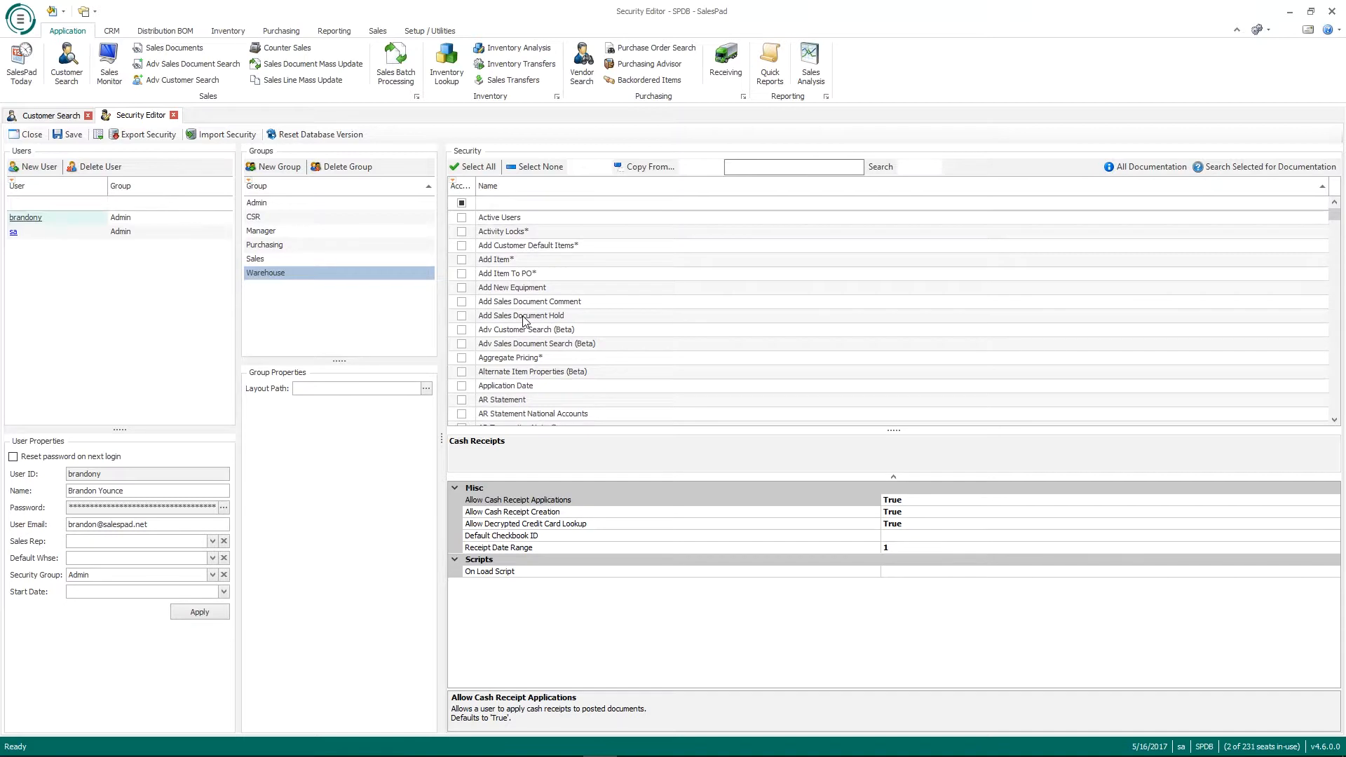
# Step: Tick Access for Active Users and Add Customer Default Items on the Warehouse group, overrides left False
pyautogui.click(463, 218)
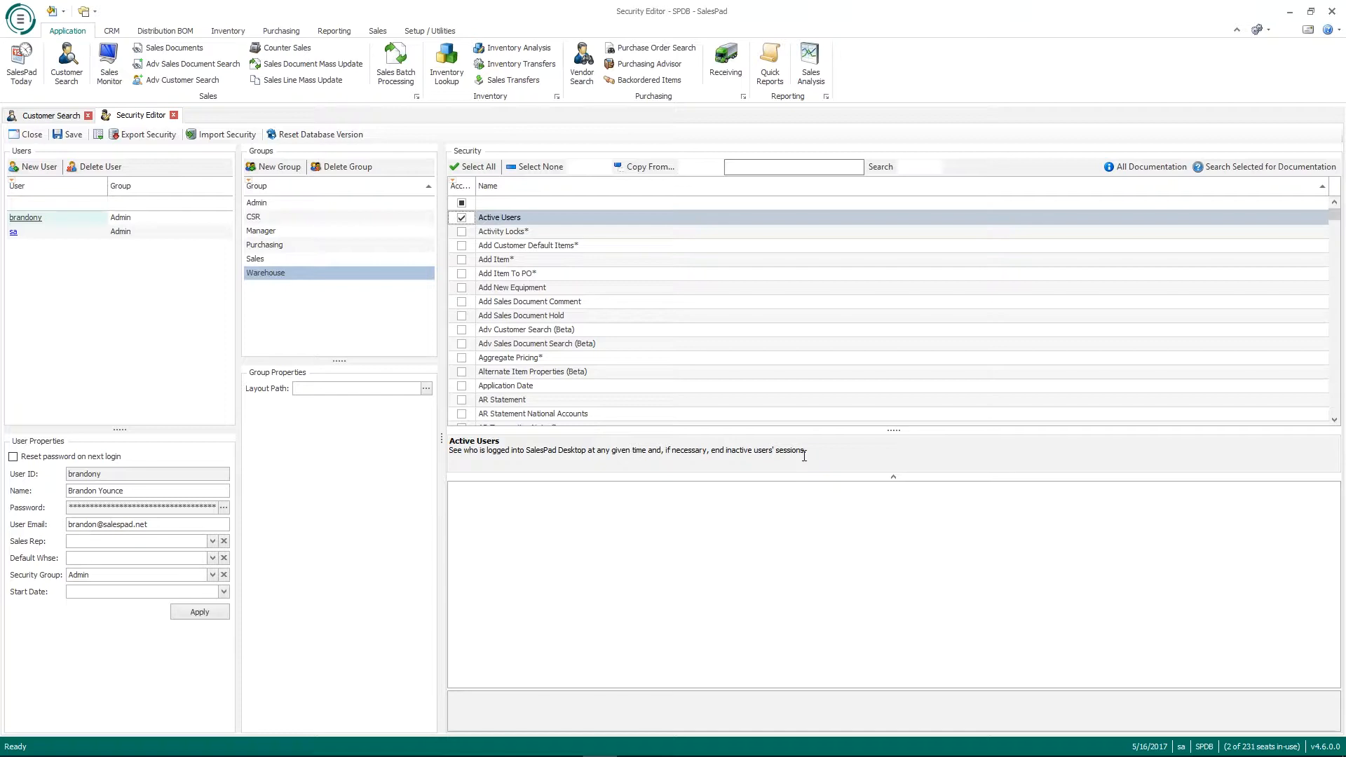
pyautogui.click(559, 247)
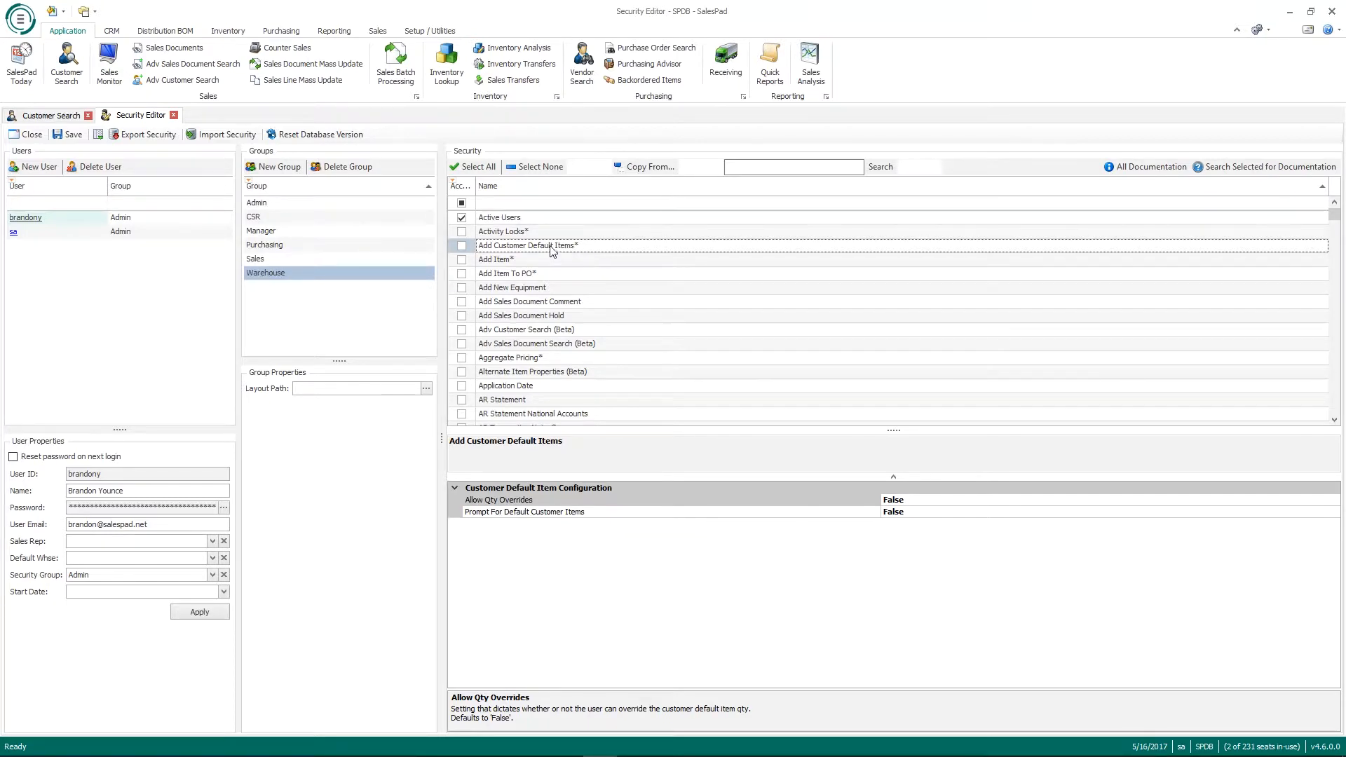
pyautogui.click(461, 246)
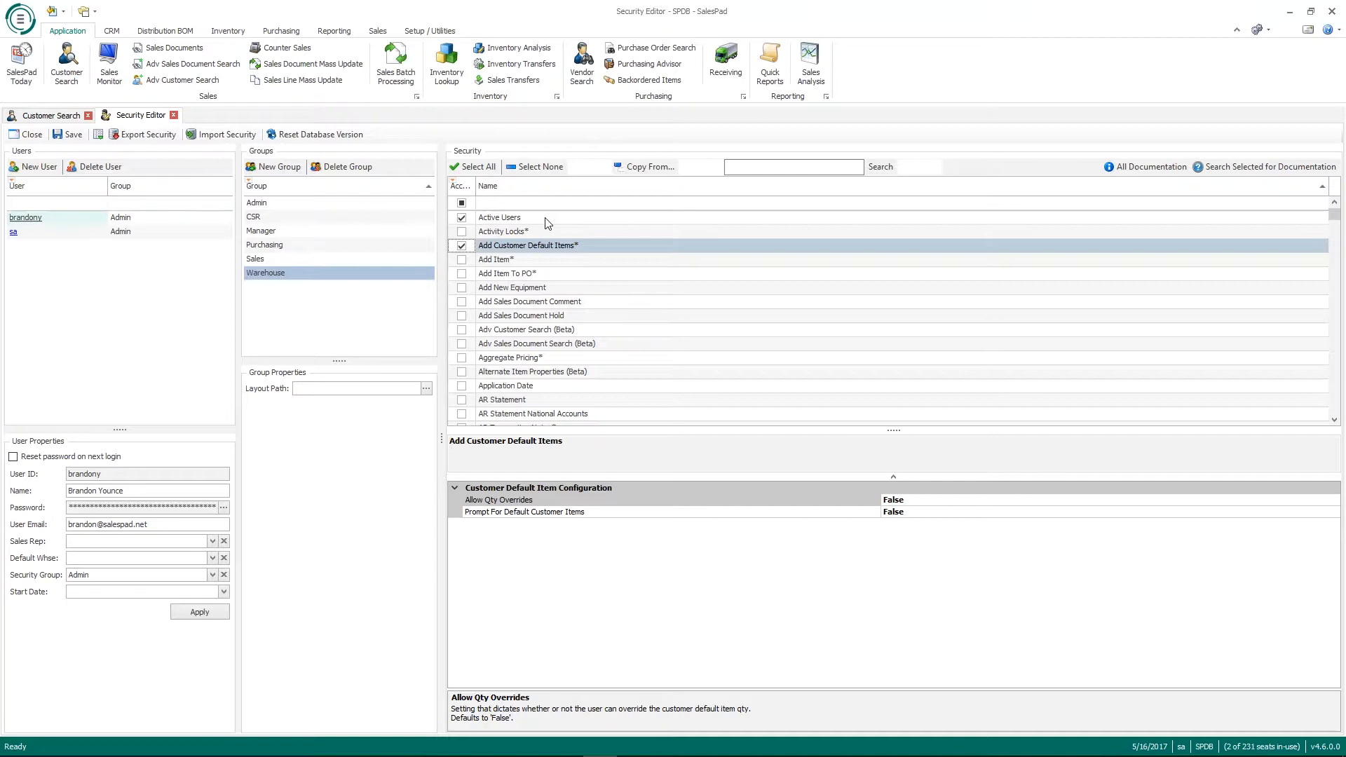
pyautogui.click(369, 275)
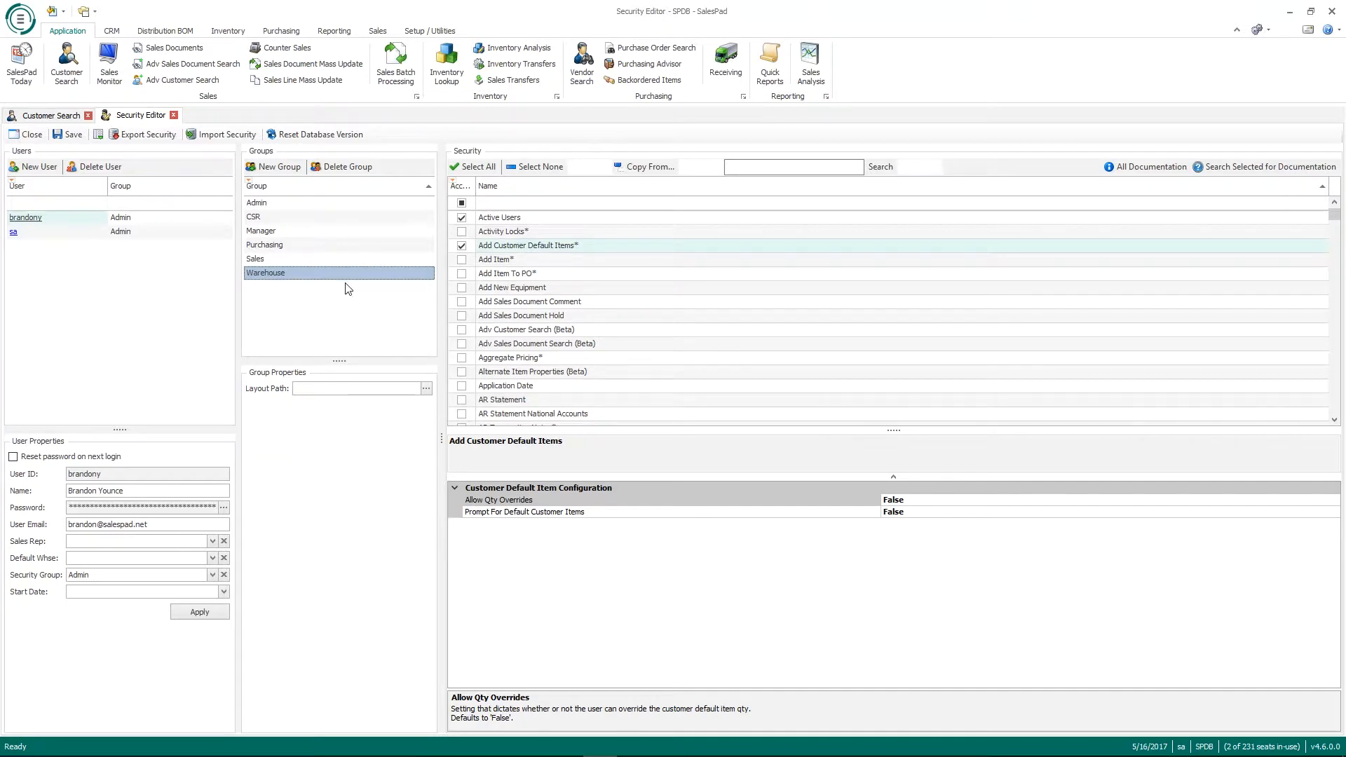
# Step: Start Copy From for the Warehouse group and pick Purchasing as the source group
pyautogui.click(654, 167)
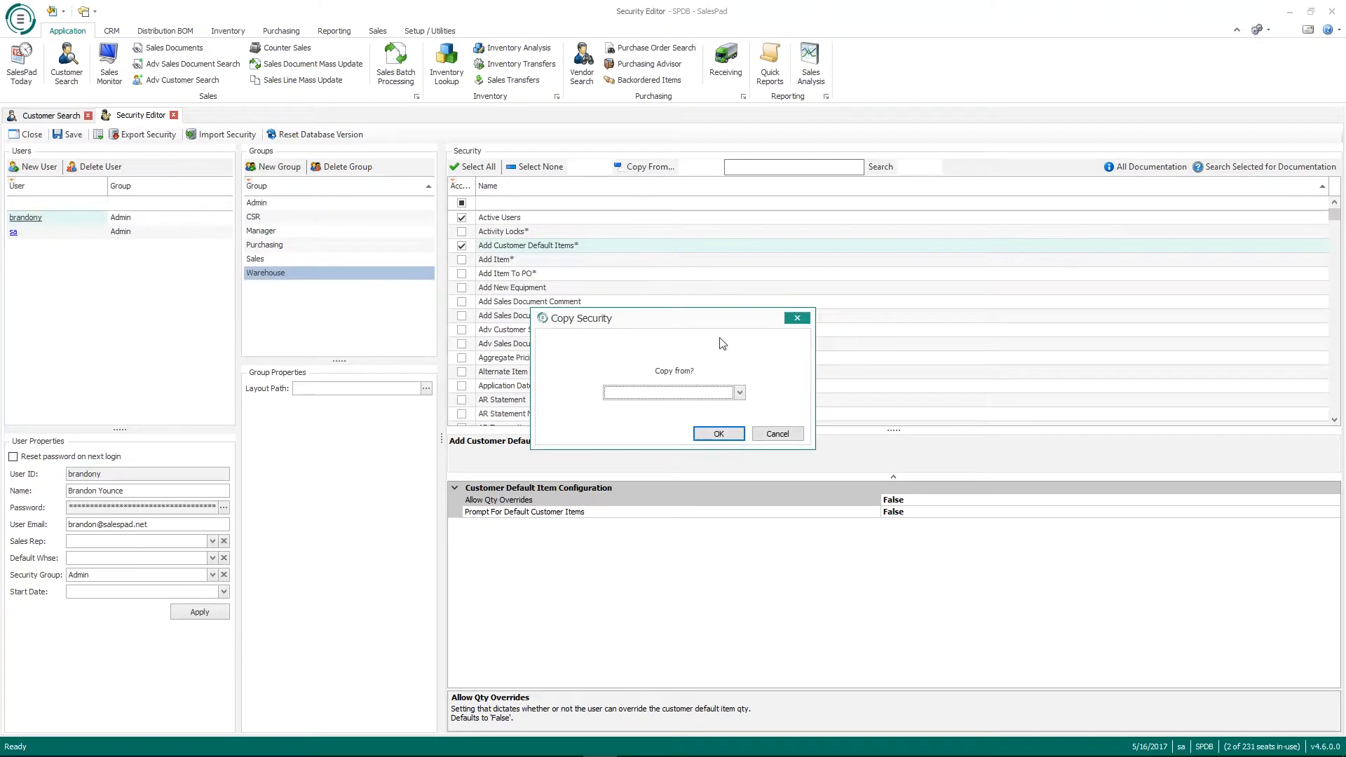
pyautogui.click(739, 394)
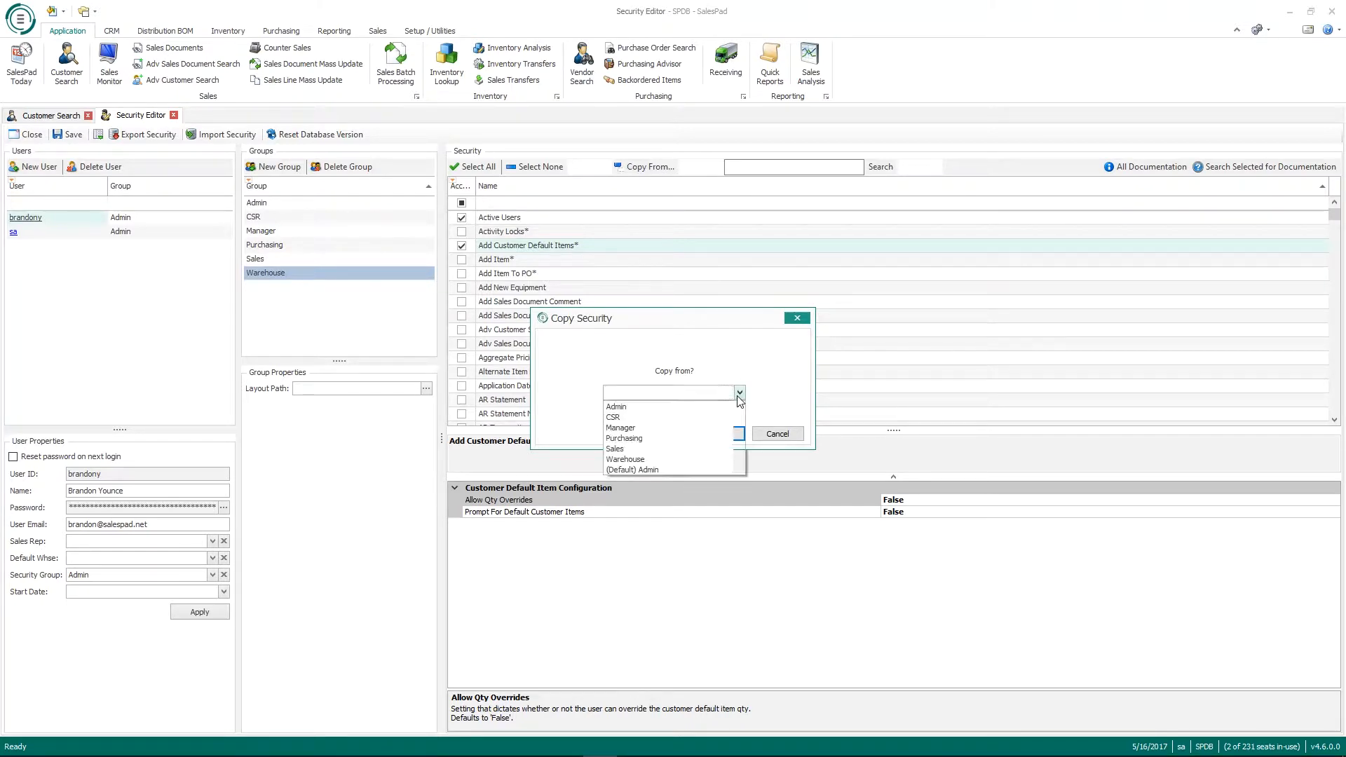
pyautogui.scroll(-2, 717, 423)
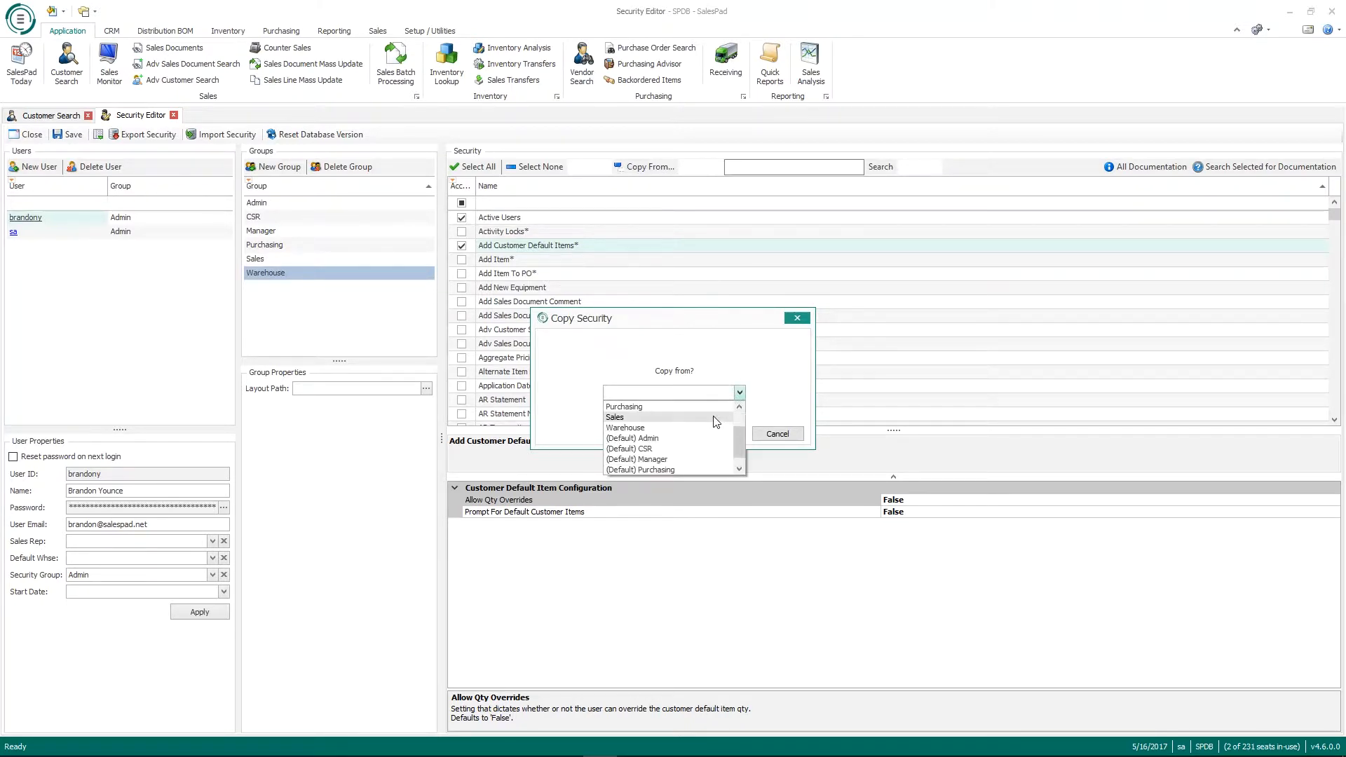
pyautogui.scroll(2, 715, 423)
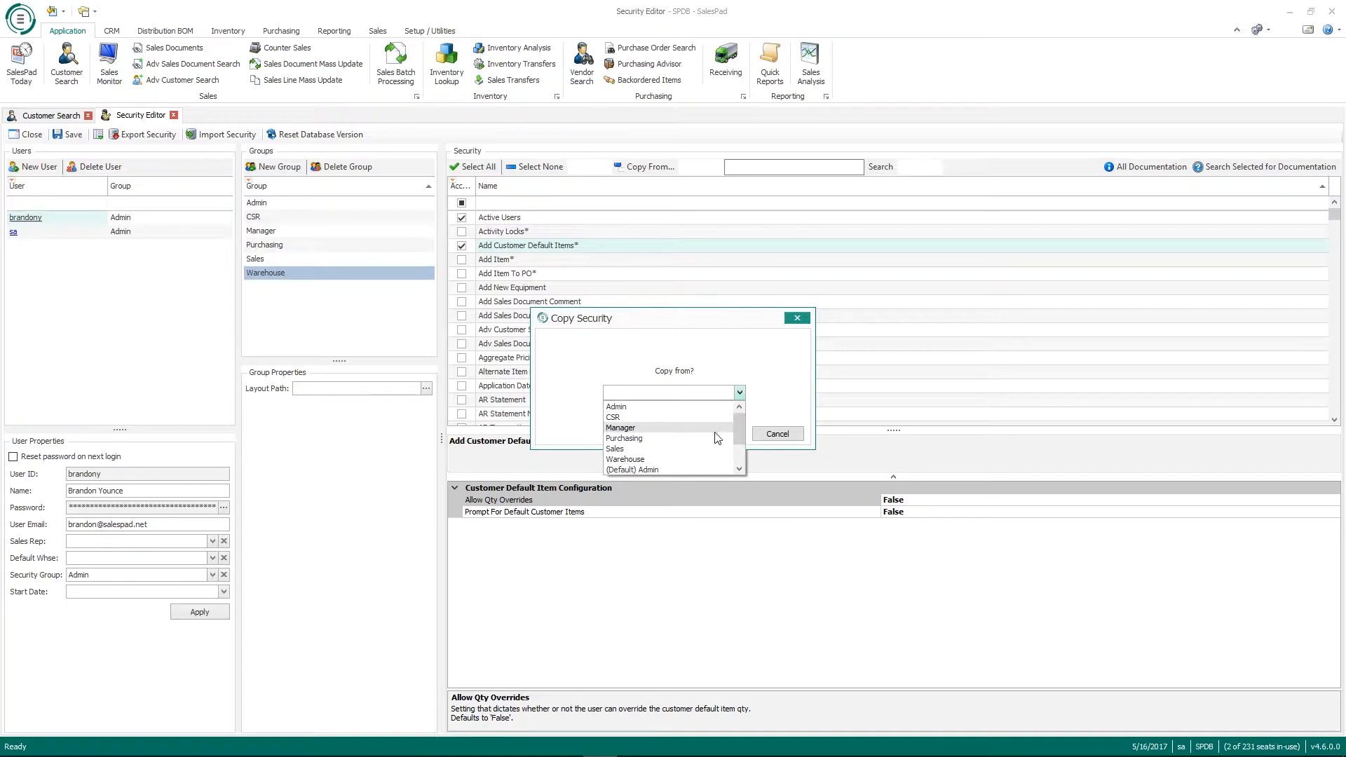
pyautogui.click(698, 438)
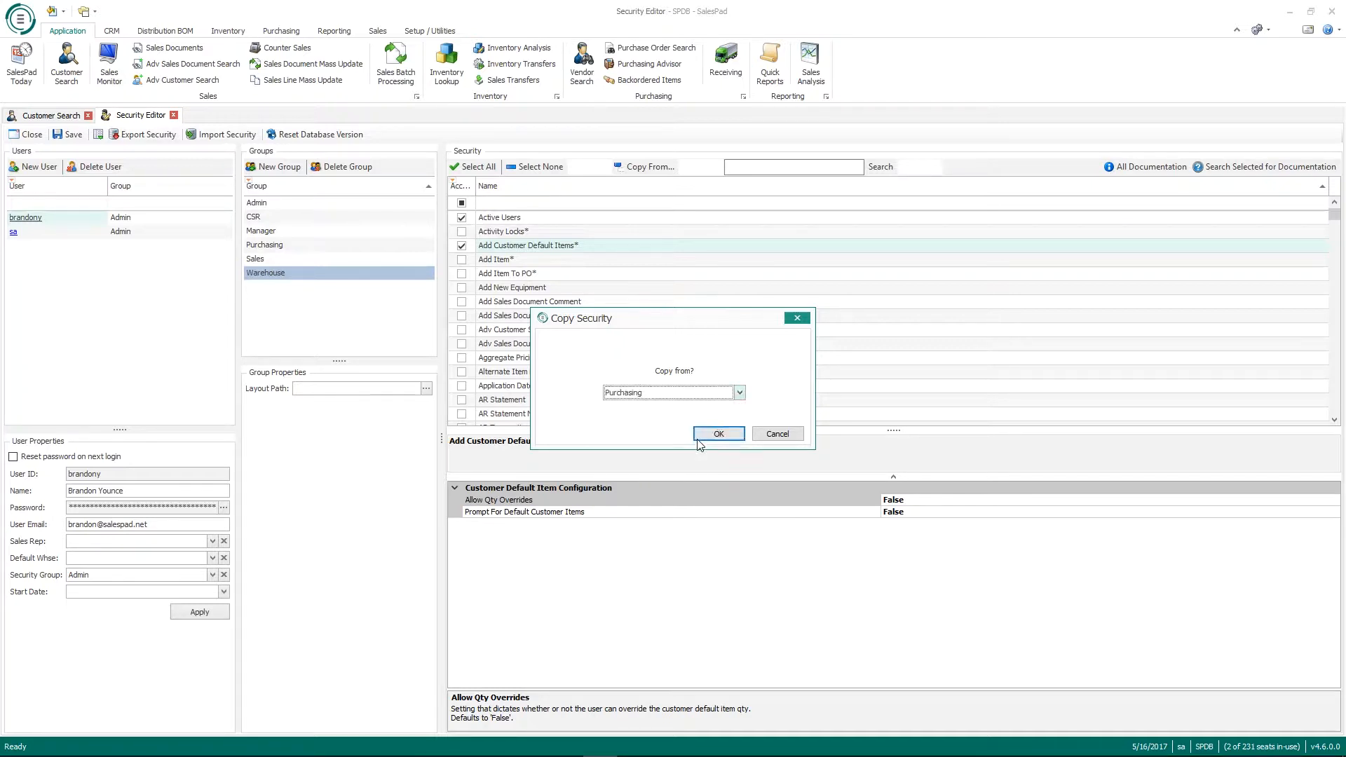
# Step: Copy Purchasing's permissions into Warehouse and view the Activity Locks sub-security settings
pyautogui.click(714, 435)
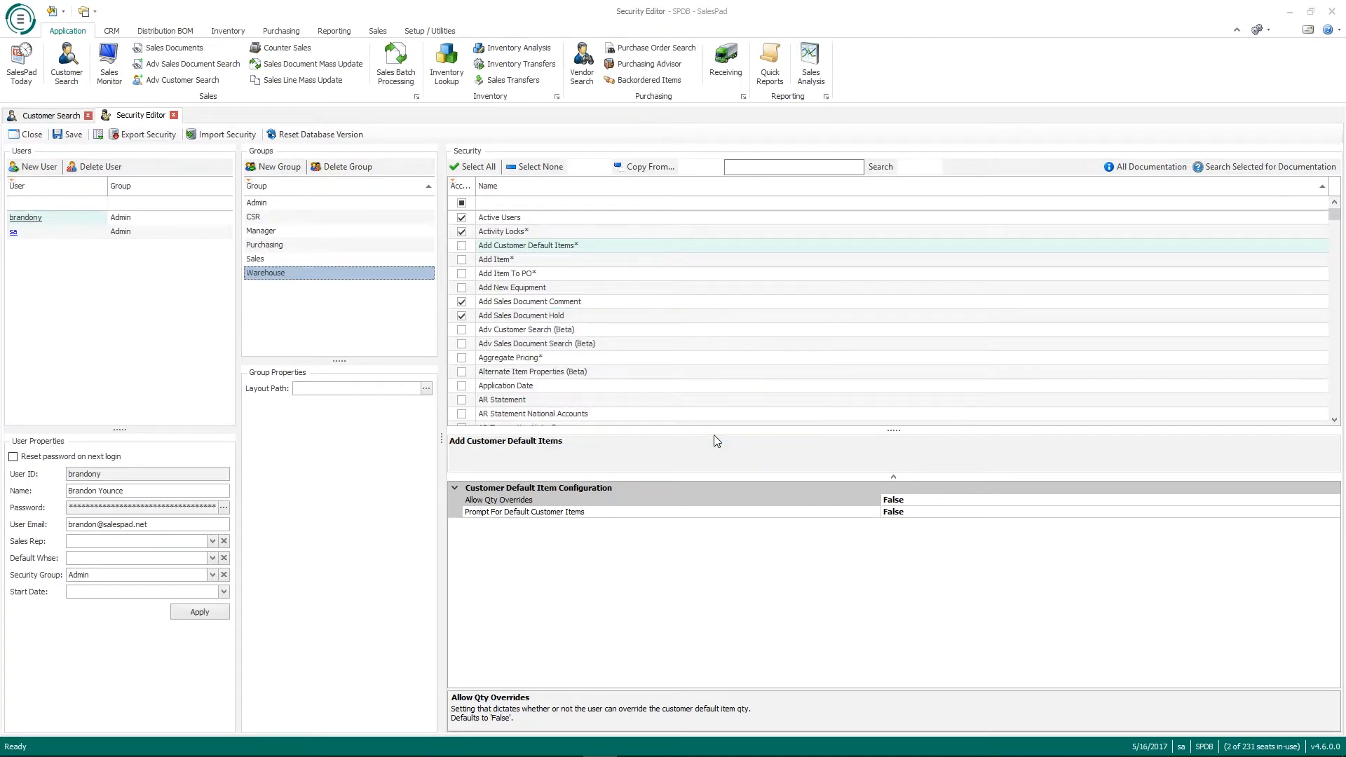
pyautogui.scroll(-5, 866, 316)
pyautogui.scroll(-15, 865, 317)
pyautogui.scroll(12, 852, 317)
pyautogui.scroll(10, 863, 315)
pyautogui.click(534, 237)
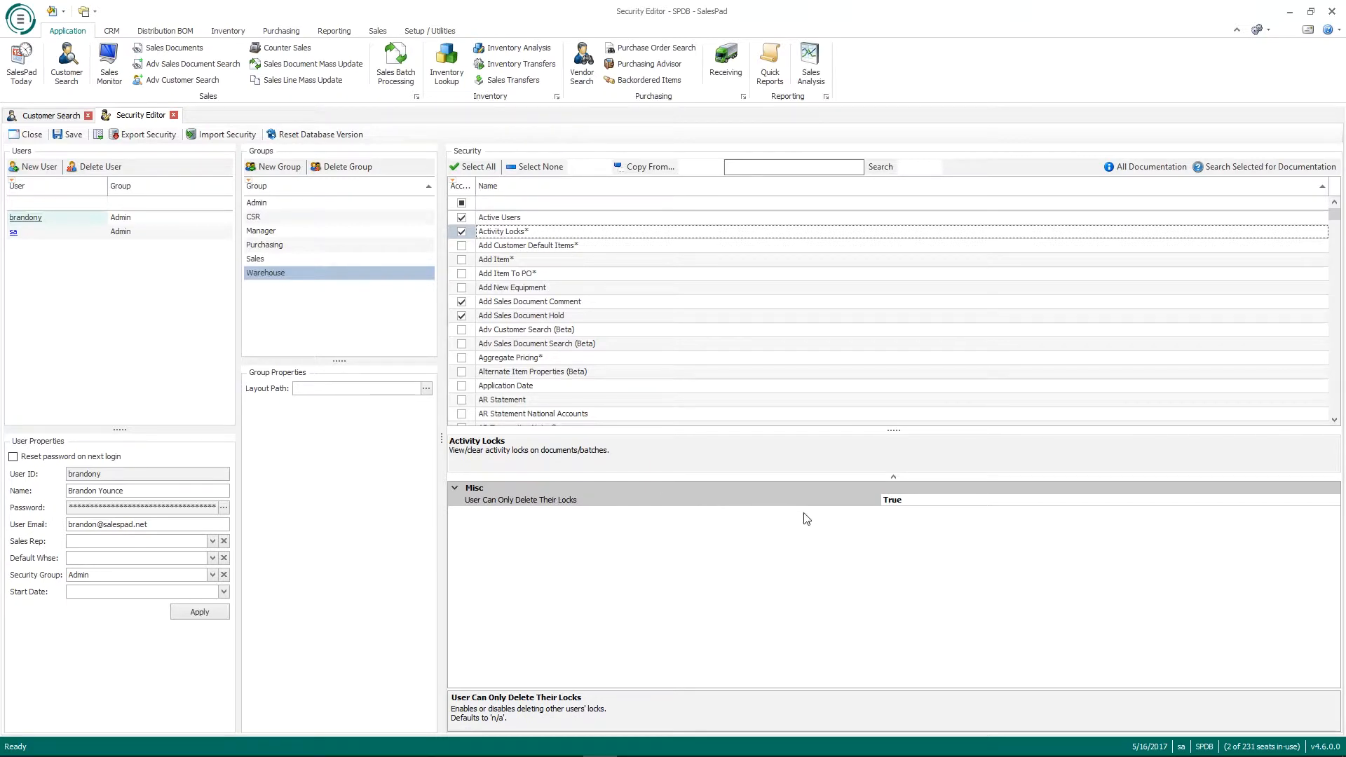
pyautogui.click(1287, 500)
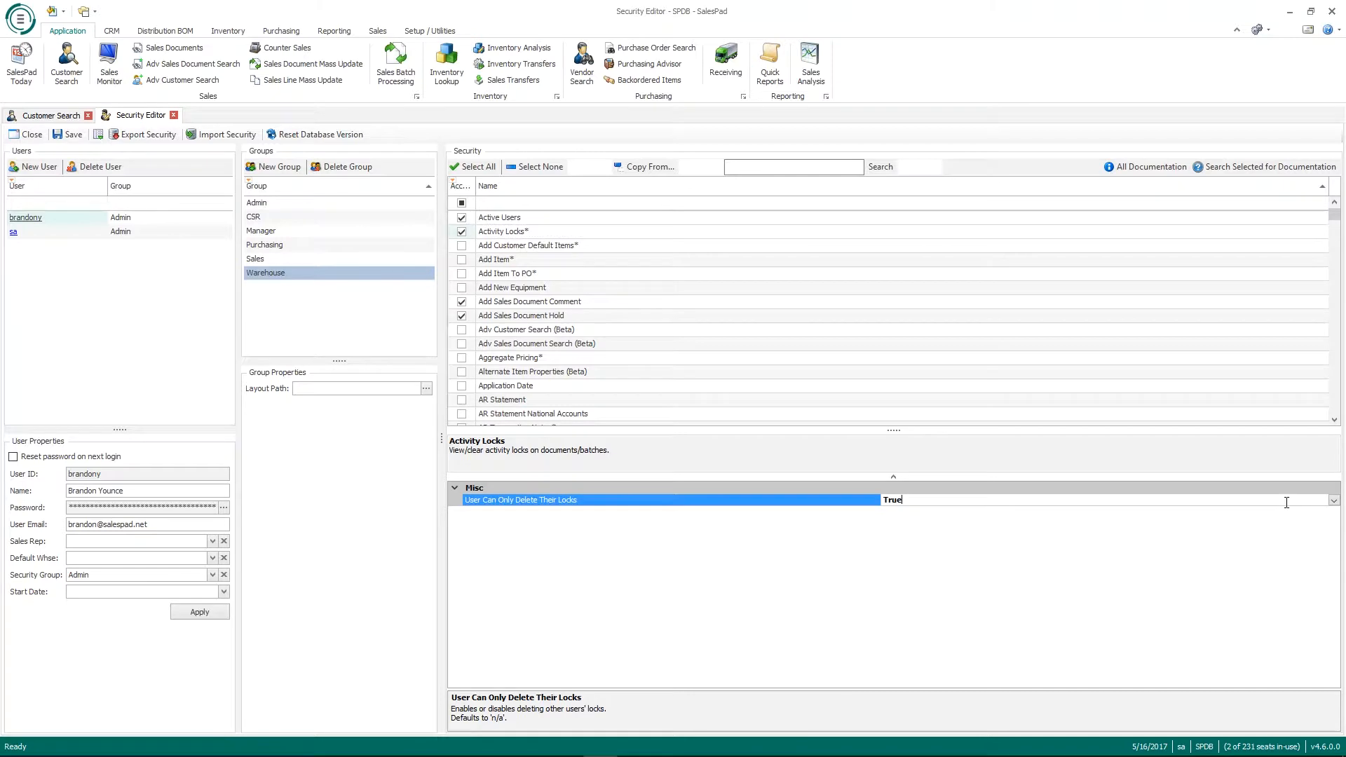
pyautogui.click(1335, 500)
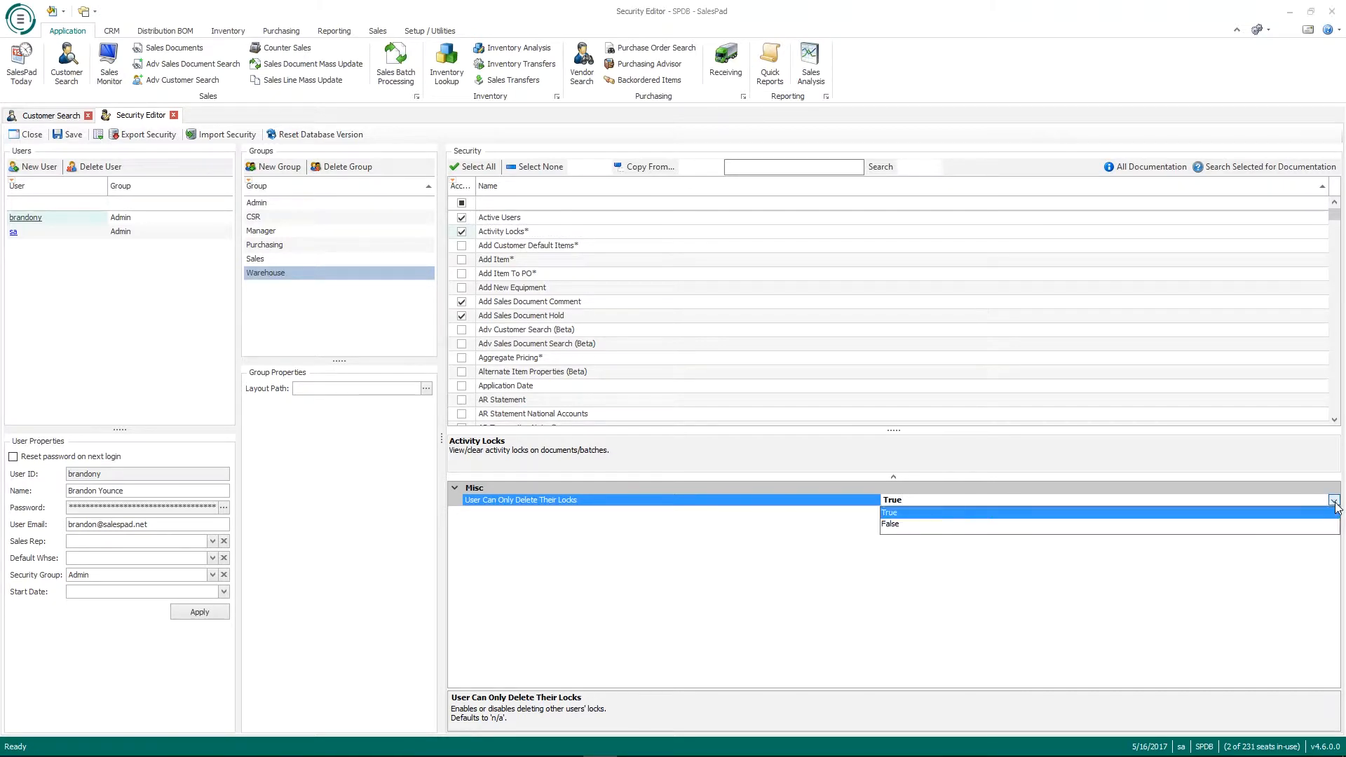
pyautogui.click(978, 526)
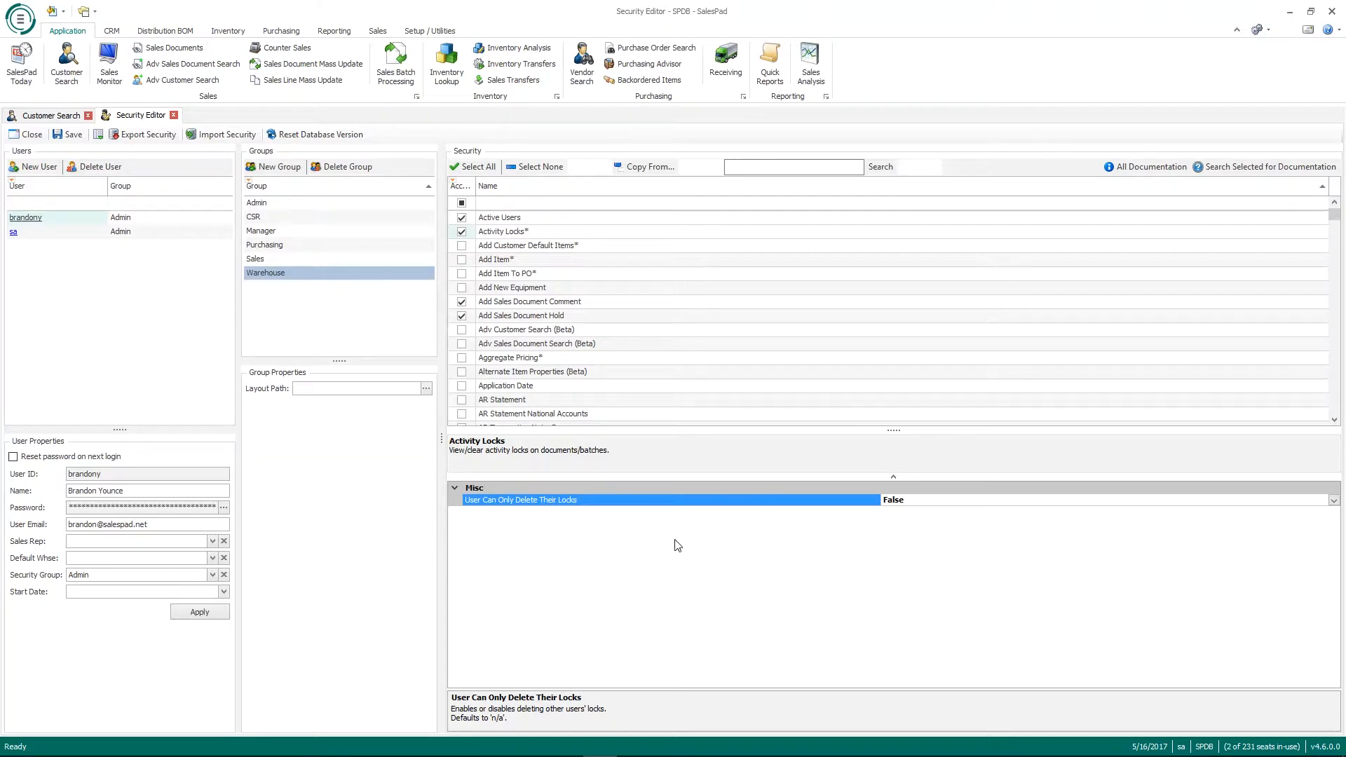
pyautogui.doubleClick(791, 505)
# Step: Use Copy To... to apply User Can Only Delete Their Locks = True to CSR and Manager
pyautogui.rightClick(817, 502)
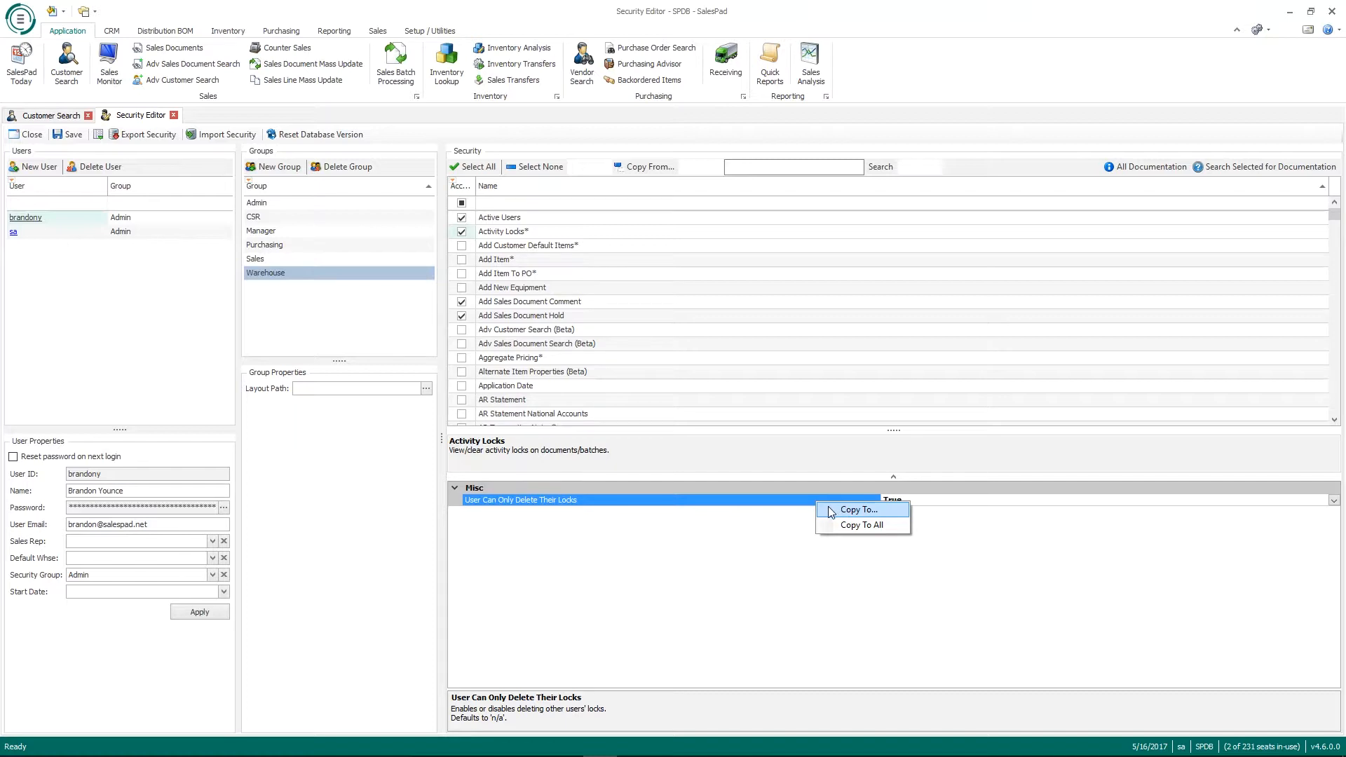
pyautogui.click(831, 511)
pyautogui.moveTo(638, 284); pyautogui.dragTo(639, 219)
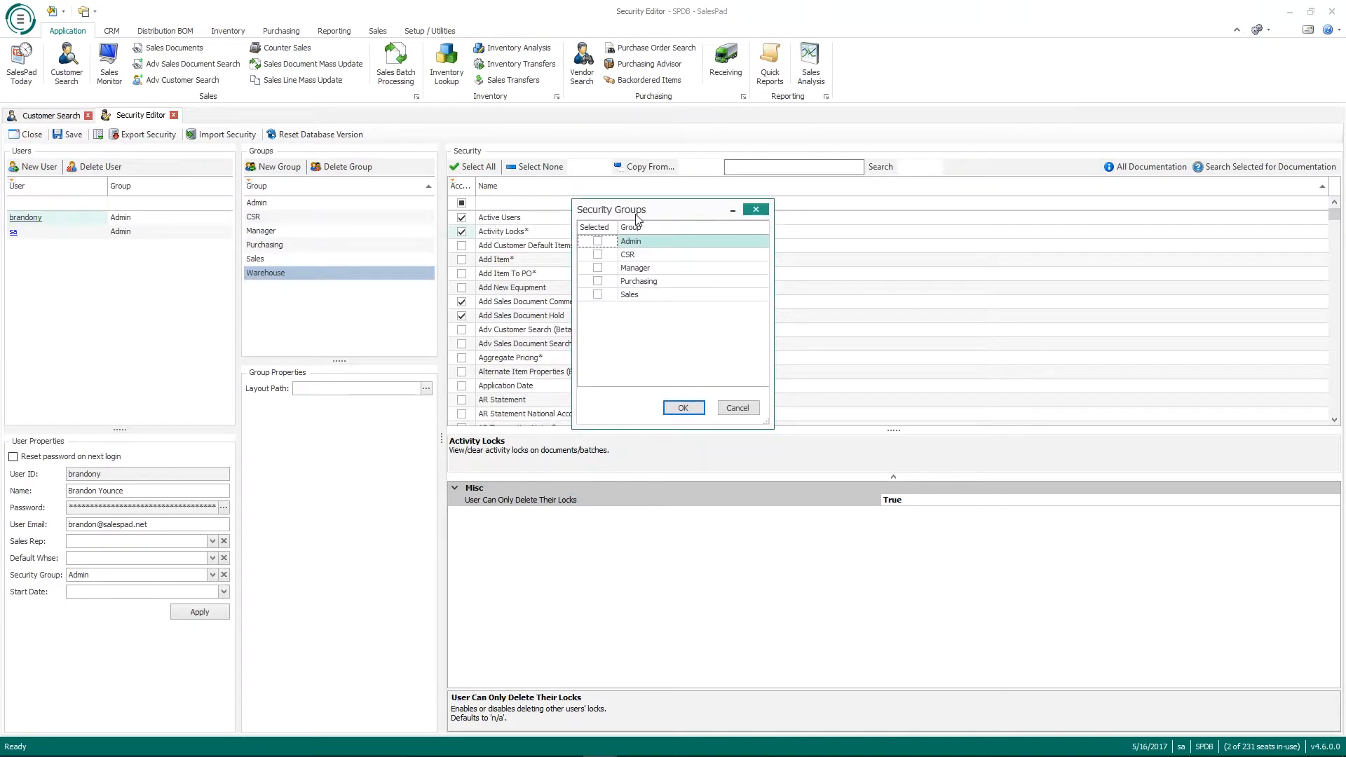
pyautogui.click(597, 254)
pyautogui.click(598, 268)
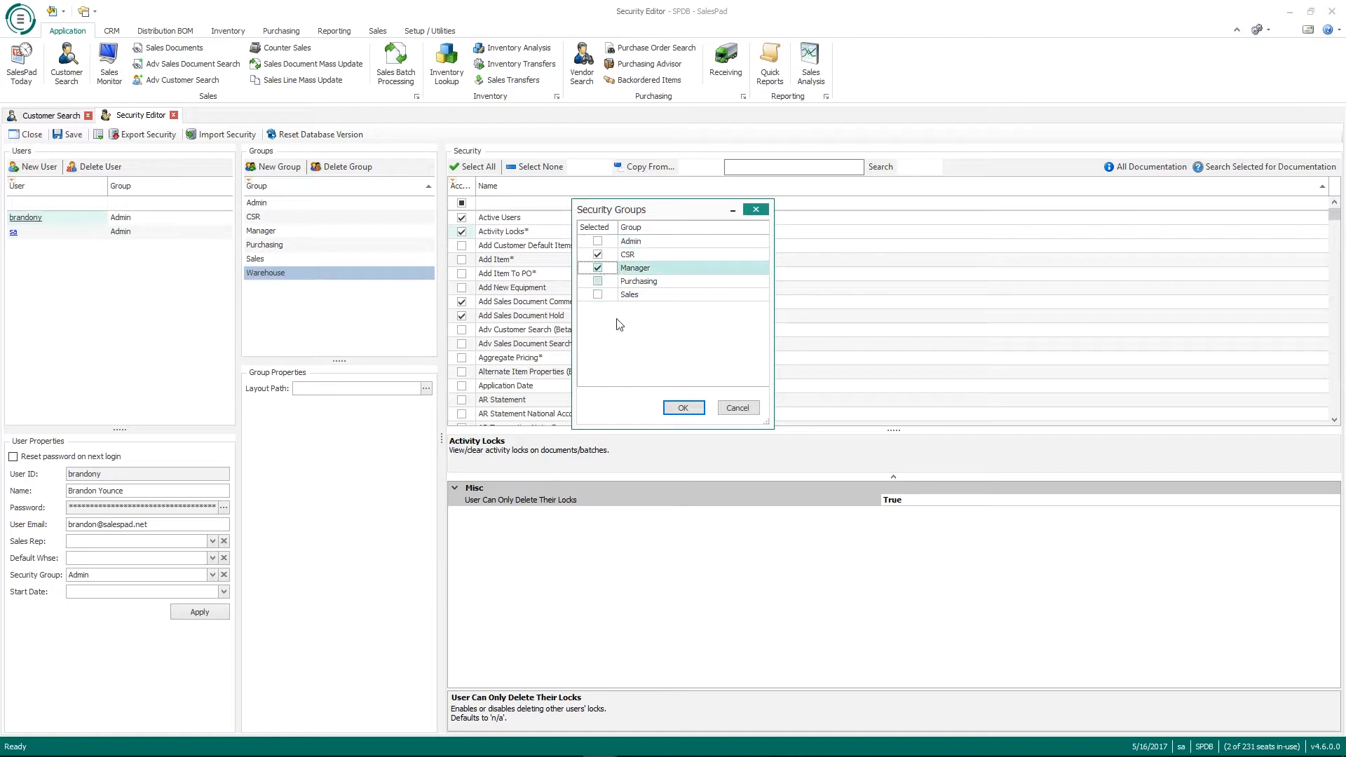
pyautogui.click(693, 413)
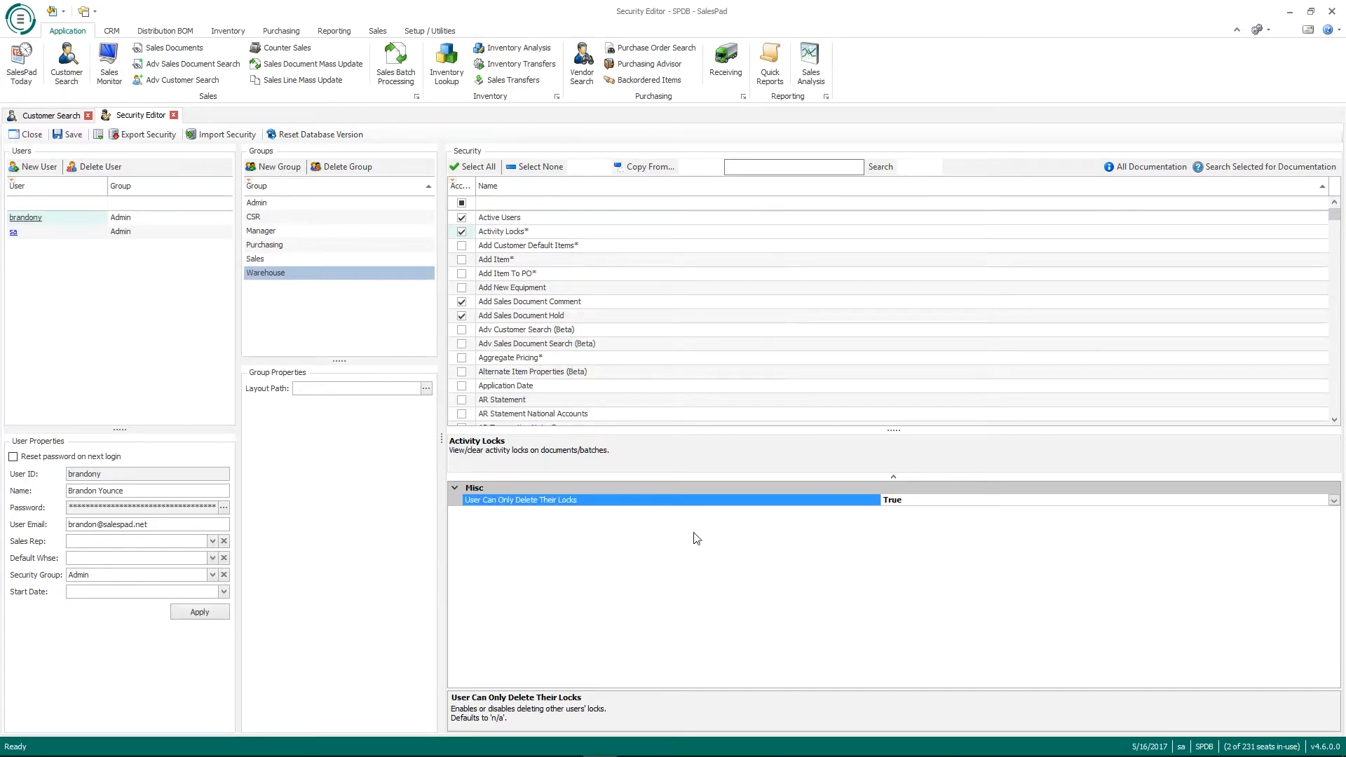
# Step: Apply User Can Only Delete Their Locks = True to every group via Copy To All
pyautogui.rightClick(694, 502)
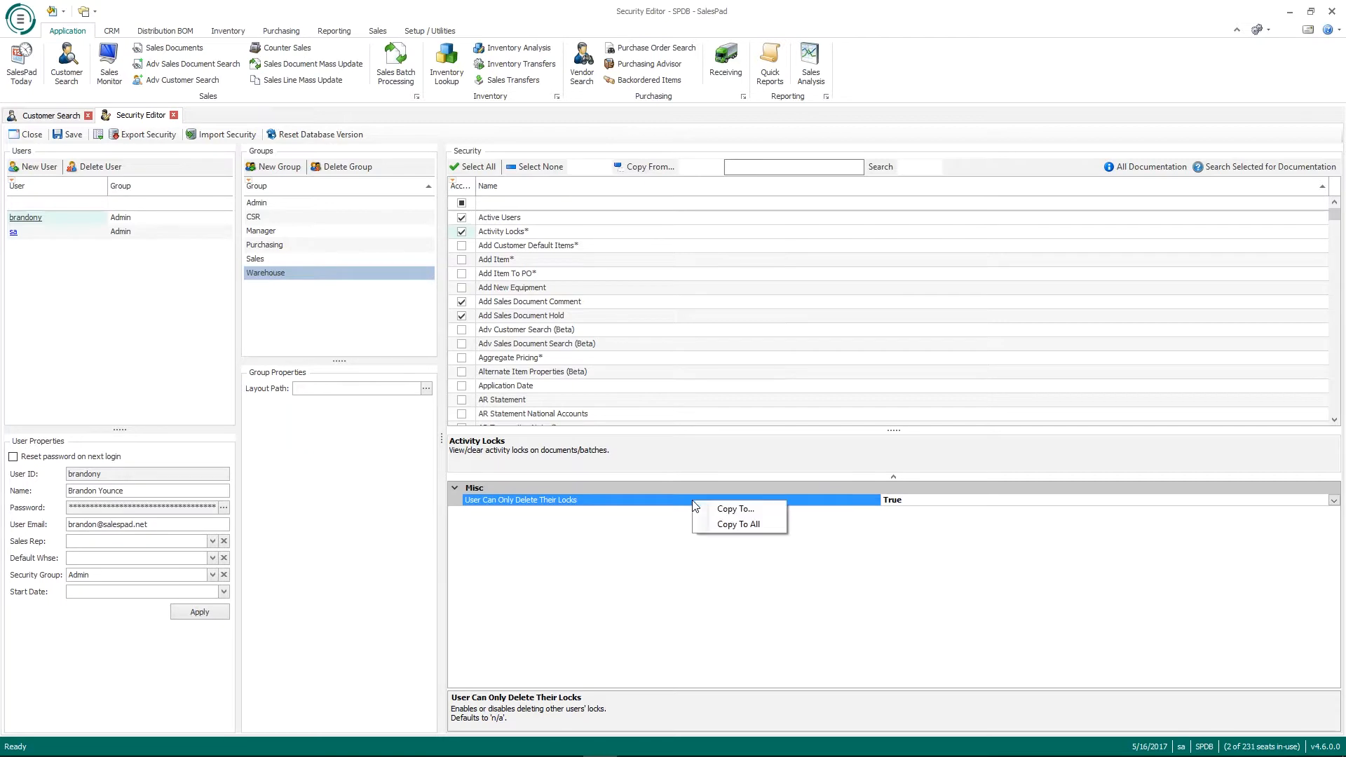
pyautogui.click(719, 527)
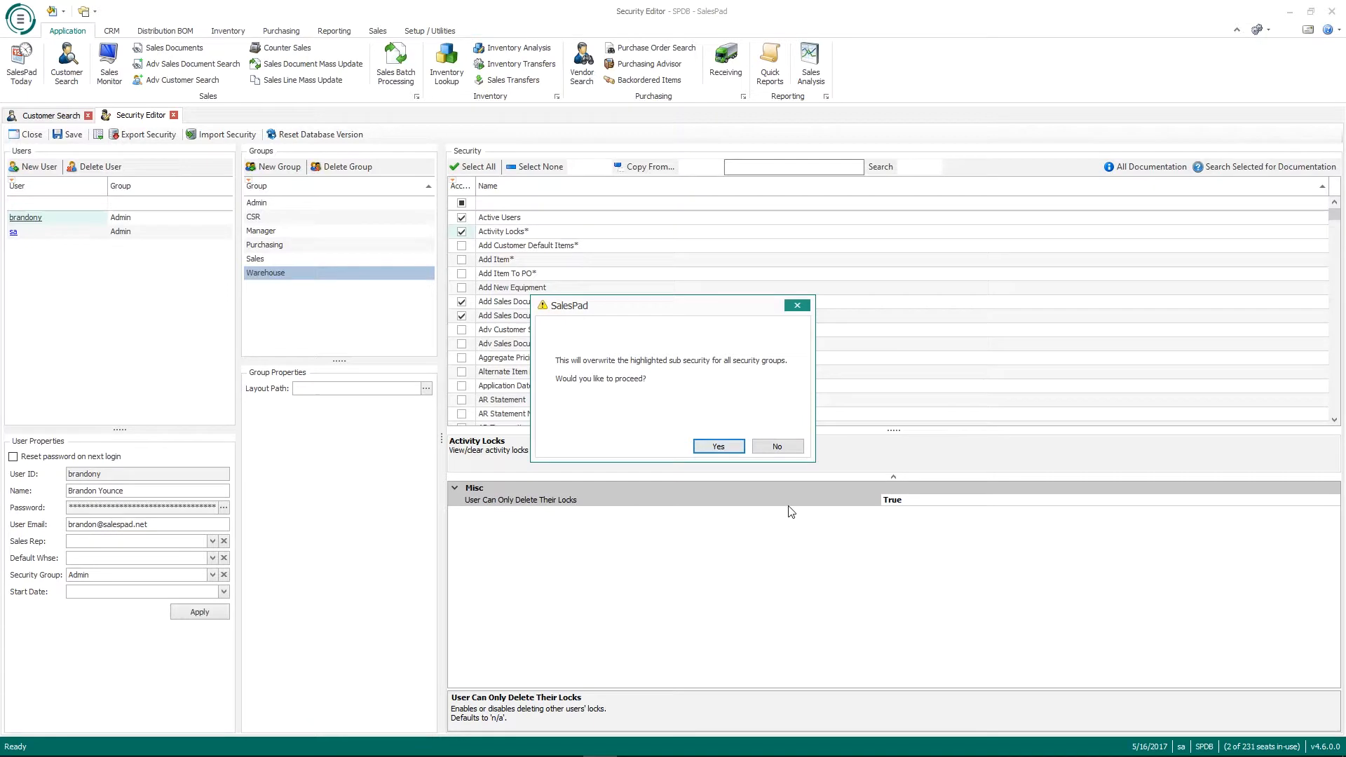
pyautogui.click(718, 447)
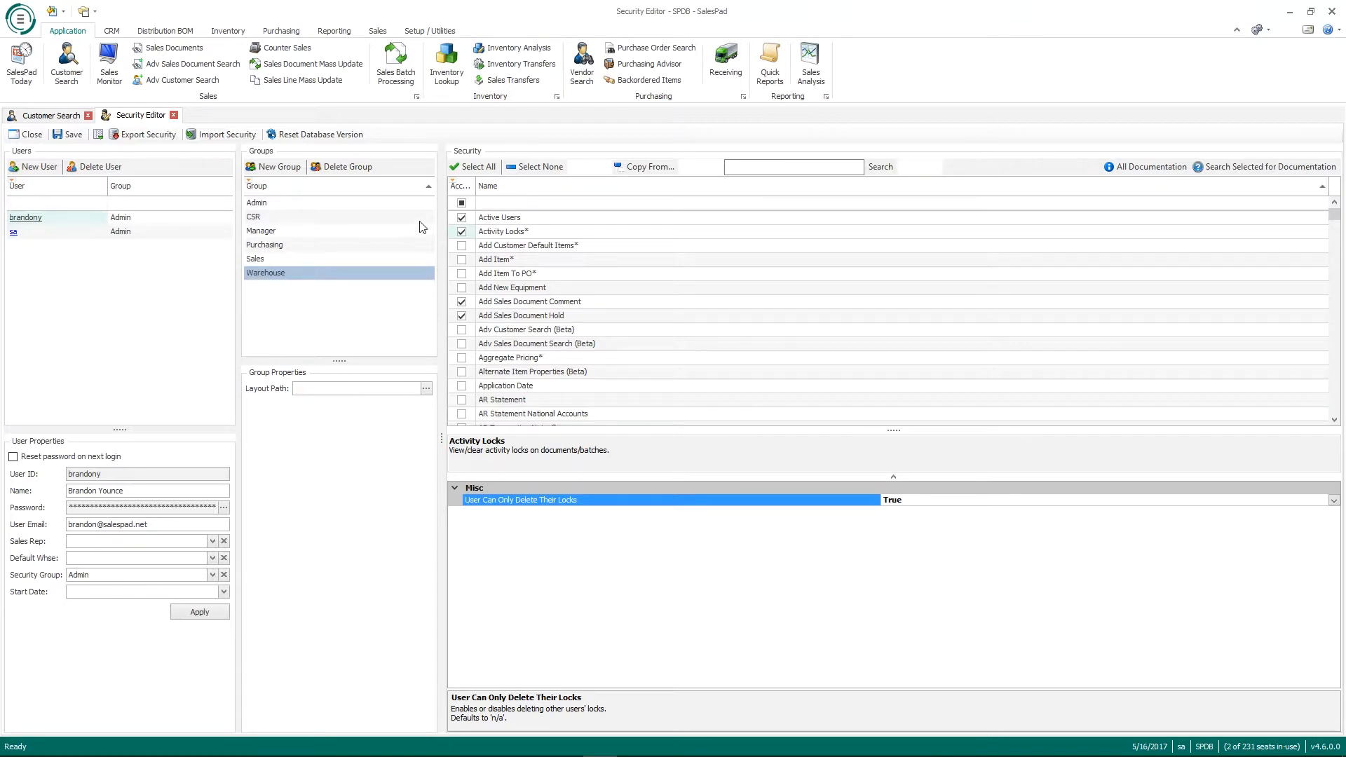
pyautogui.click(764, 167)
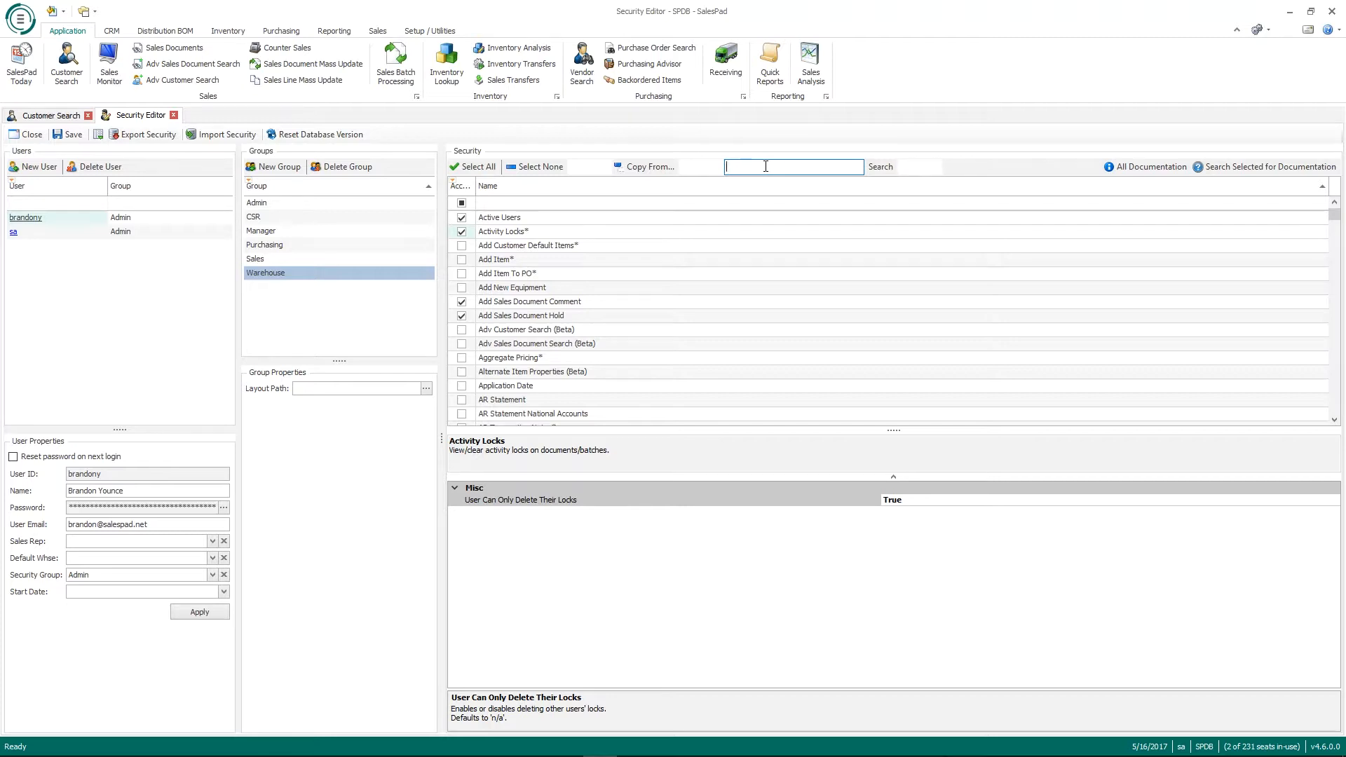
# Step: Filter the Warehouse security list with the search term 'cost' and look over the results
pyautogui.write('cost')
pyautogui.press('Return')
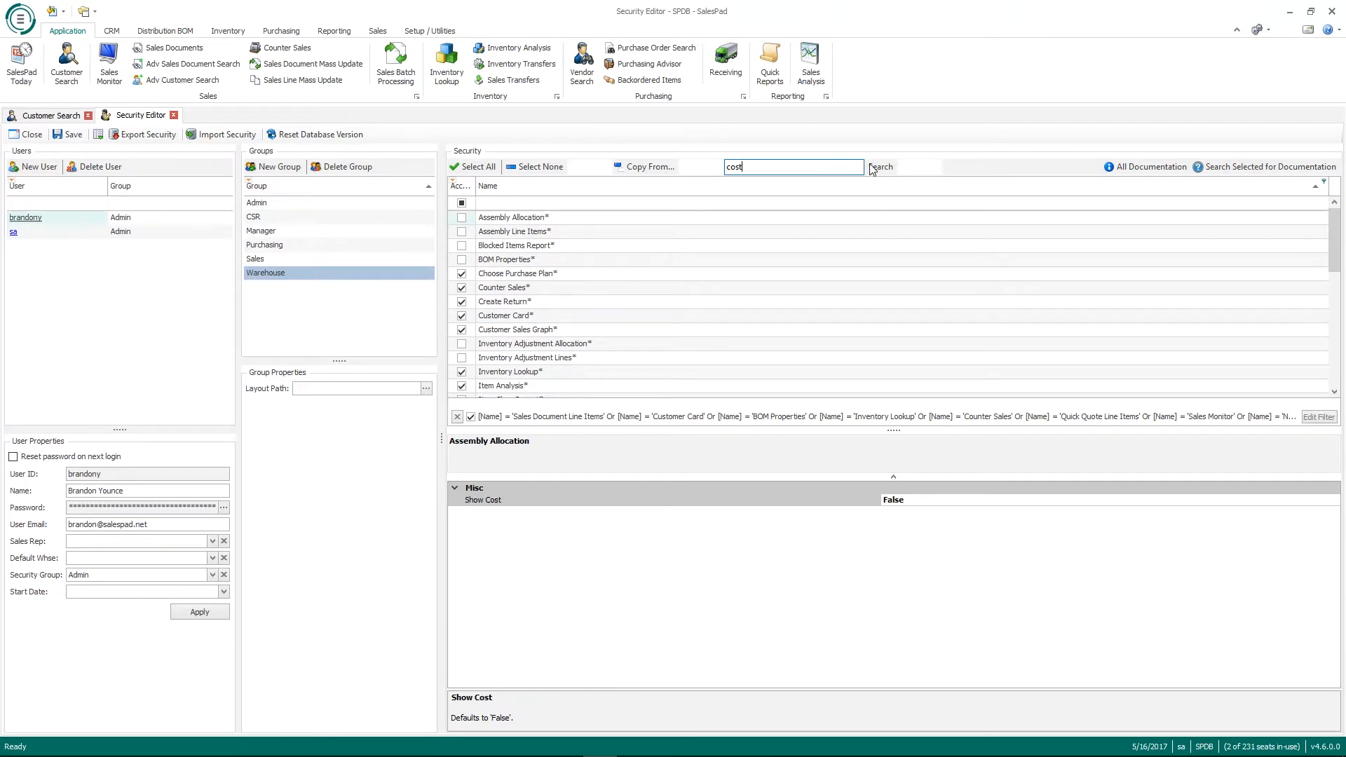
pyautogui.scroll(-1, 551, 226)
pyautogui.scroll(-5, 550, 226)
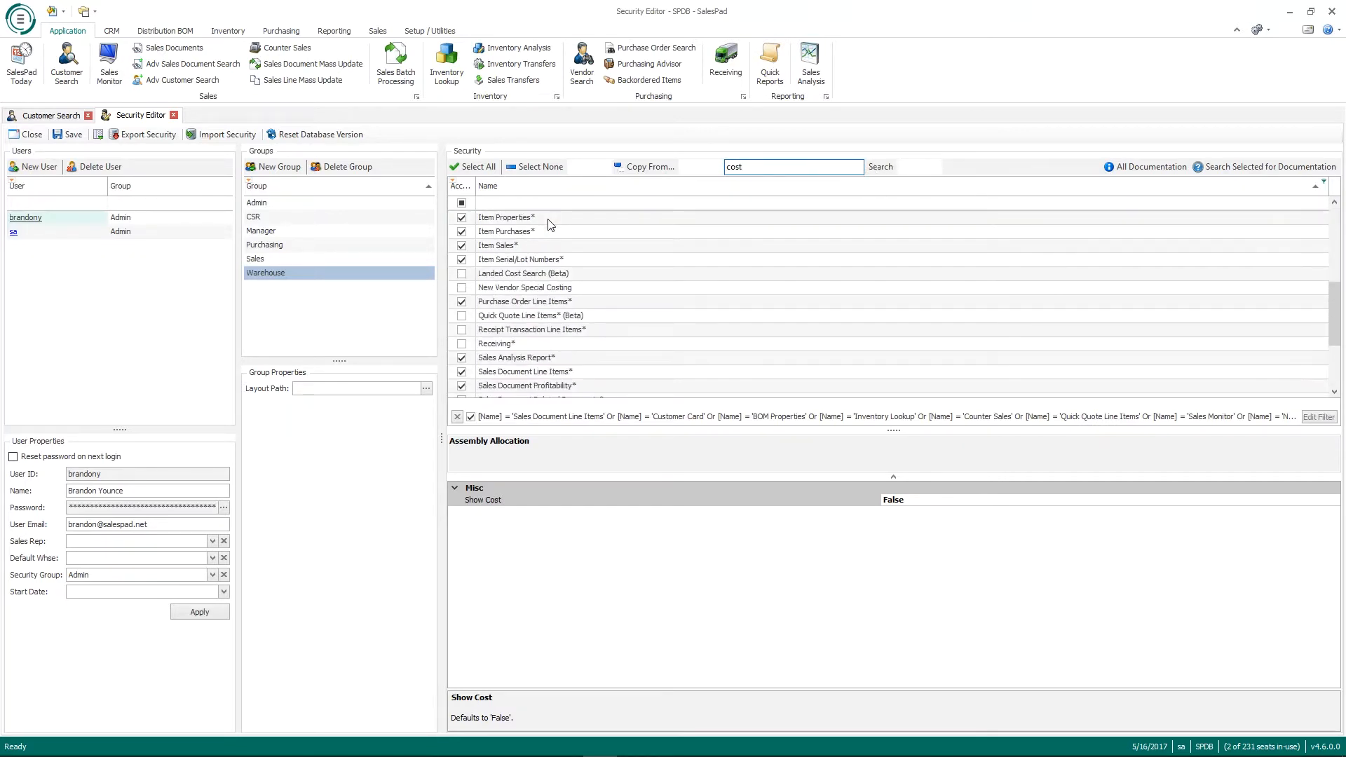
pyautogui.scroll(-2, 550, 223)
pyautogui.scroll(4, 549, 282)
pyautogui.scroll(4, 549, 282)
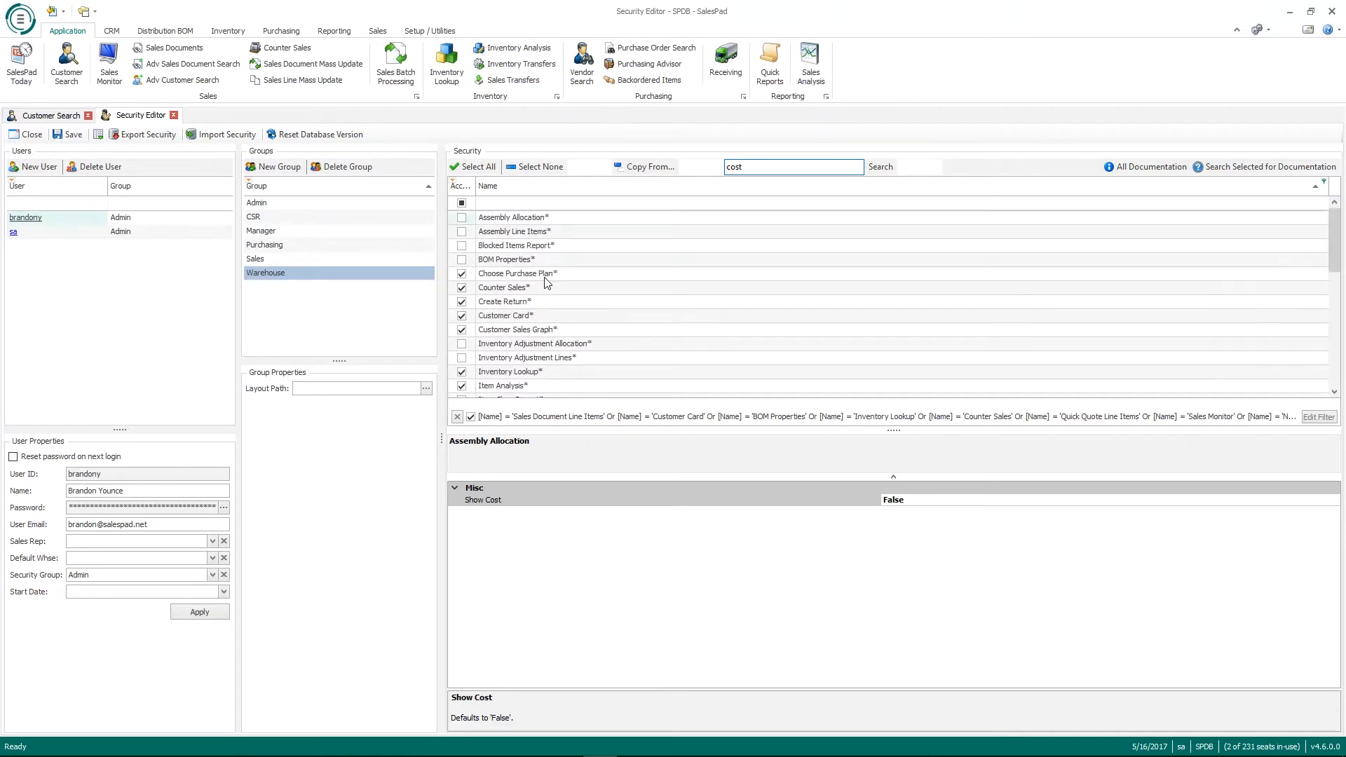
# Step: Review Show Cost for Assembly Line Items, Blocked Items Report, BOM Properties, Choose Purchase Plan, Counter Sales, Create Return and Customer Card
pyautogui.click(540, 232)
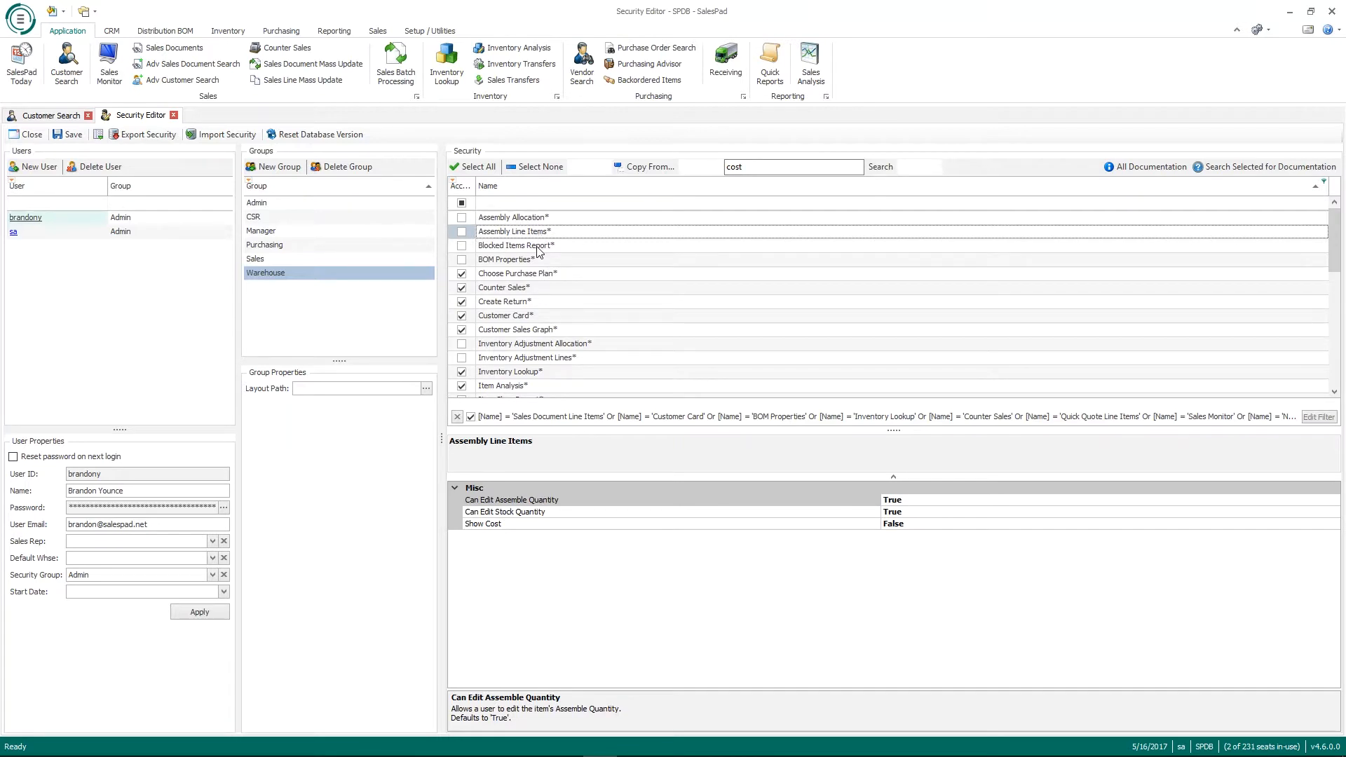
pyautogui.click(537, 247)
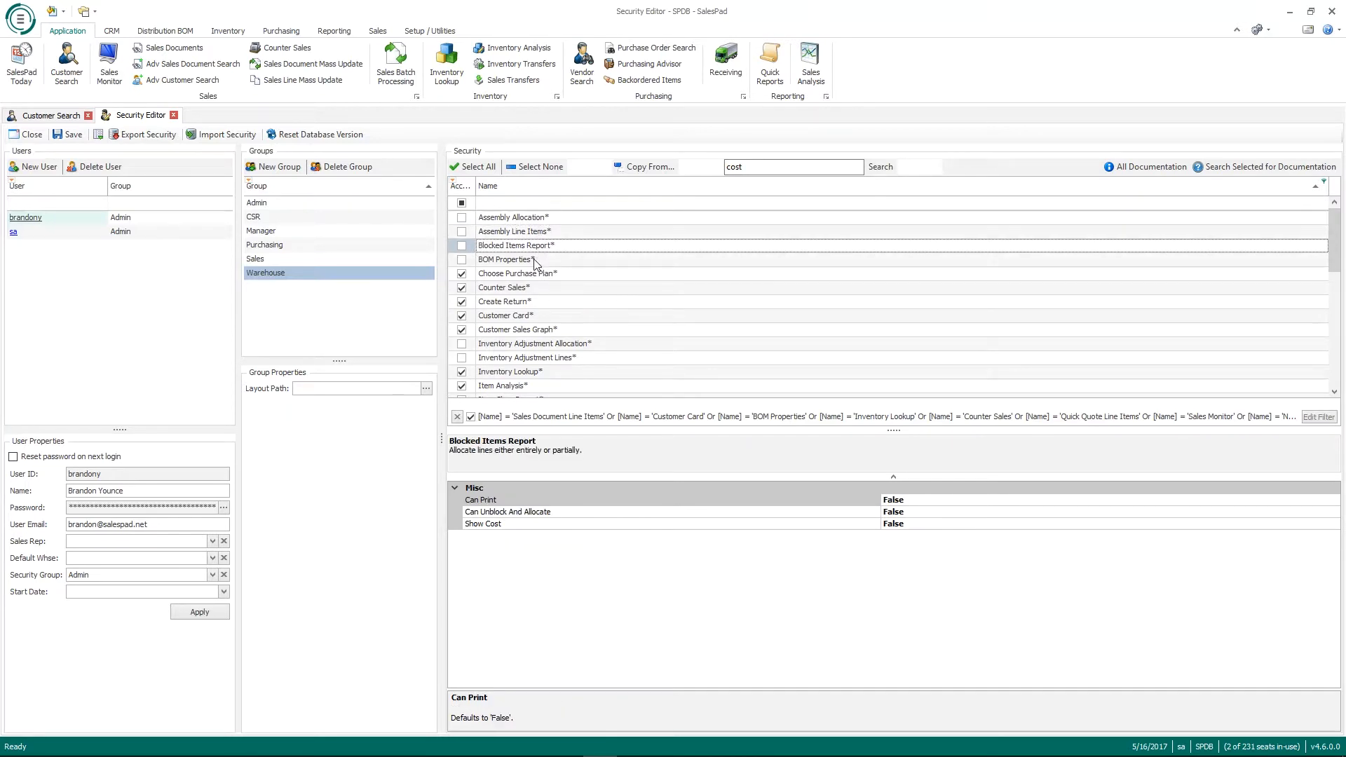
pyautogui.click(535, 261)
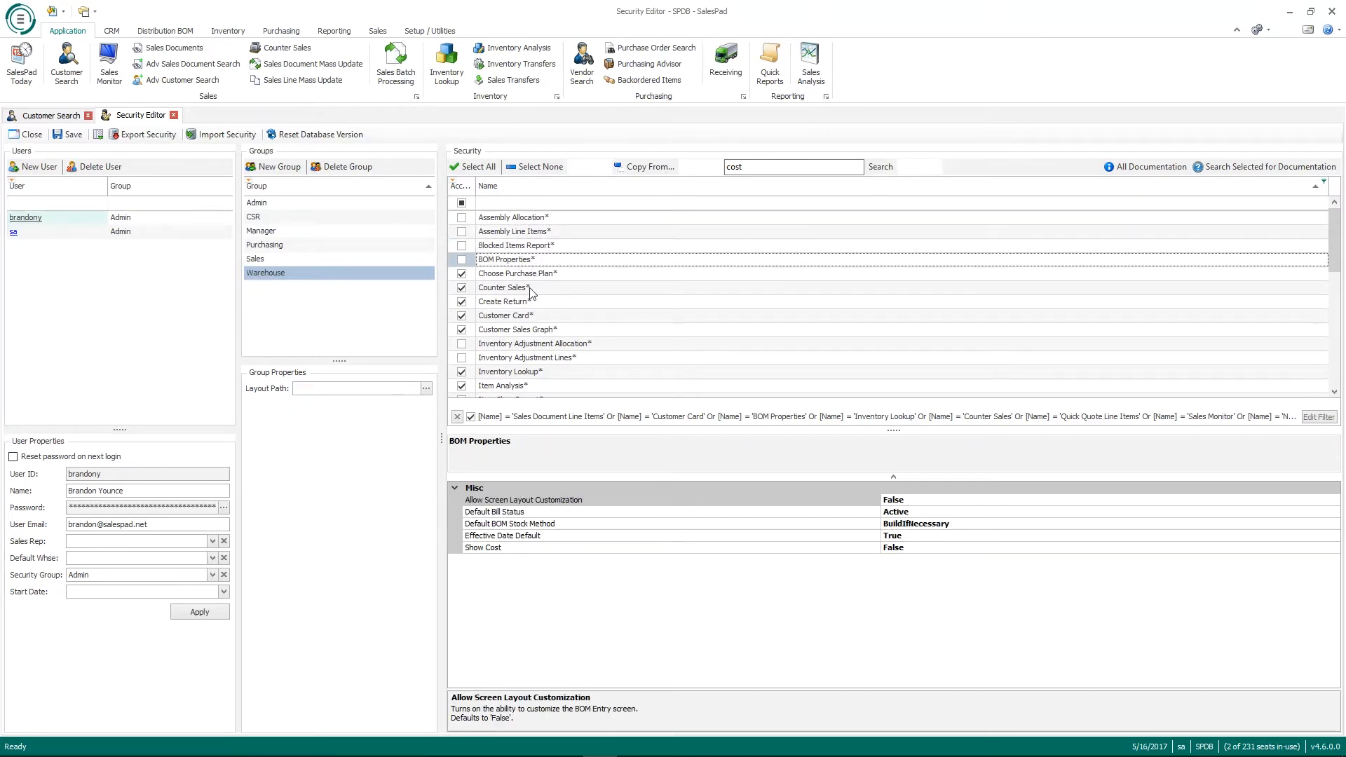
pyautogui.click(529, 278)
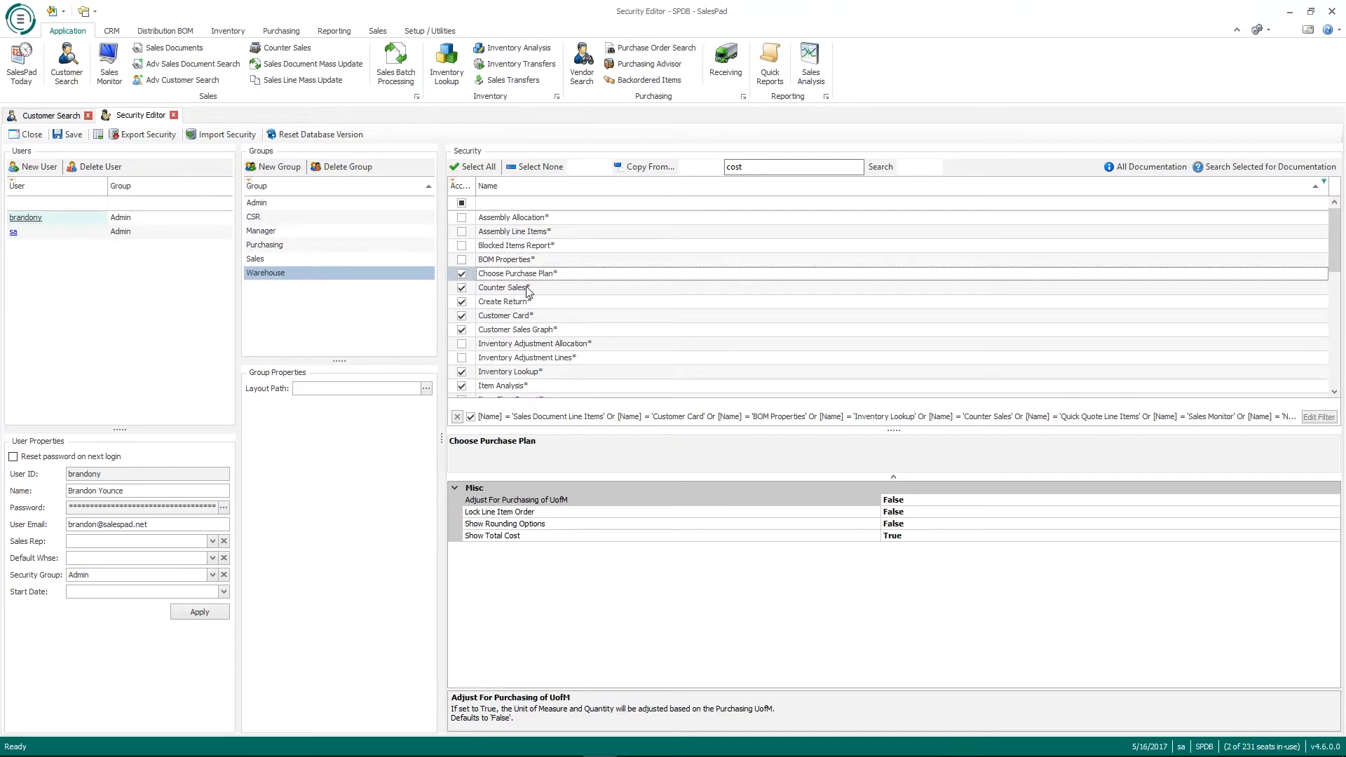
pyautogui.click(527, 287)
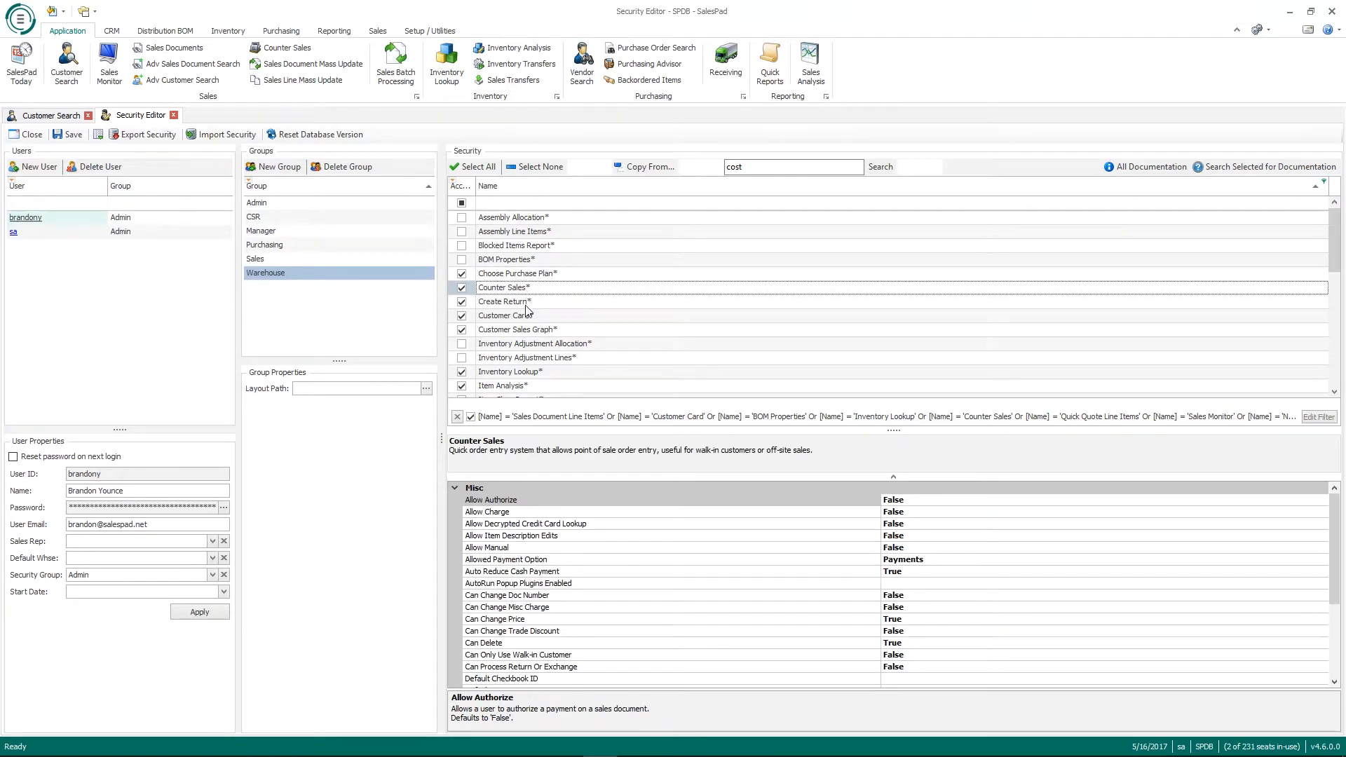
pyautogui.click(527, 305)
pyautogui.click(526, 317)
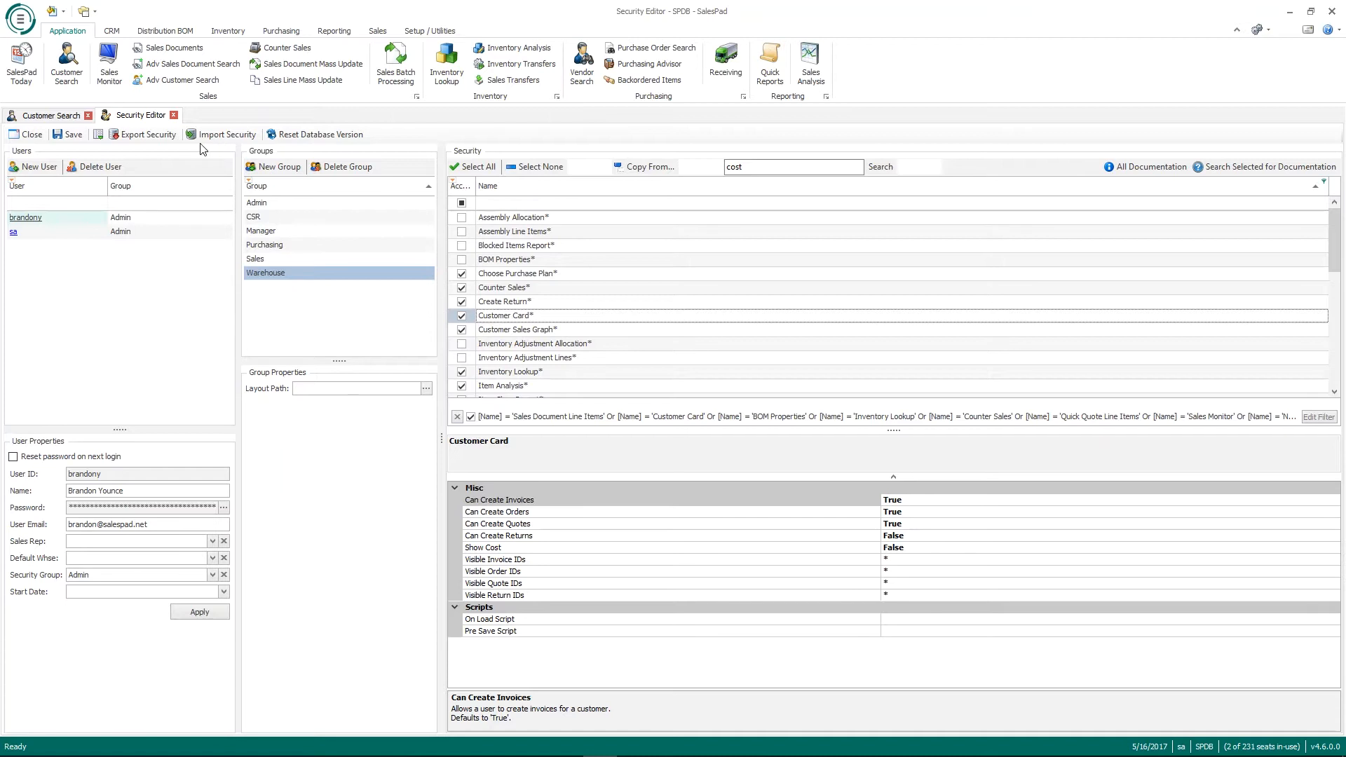
pyautogui.click(99, 135)
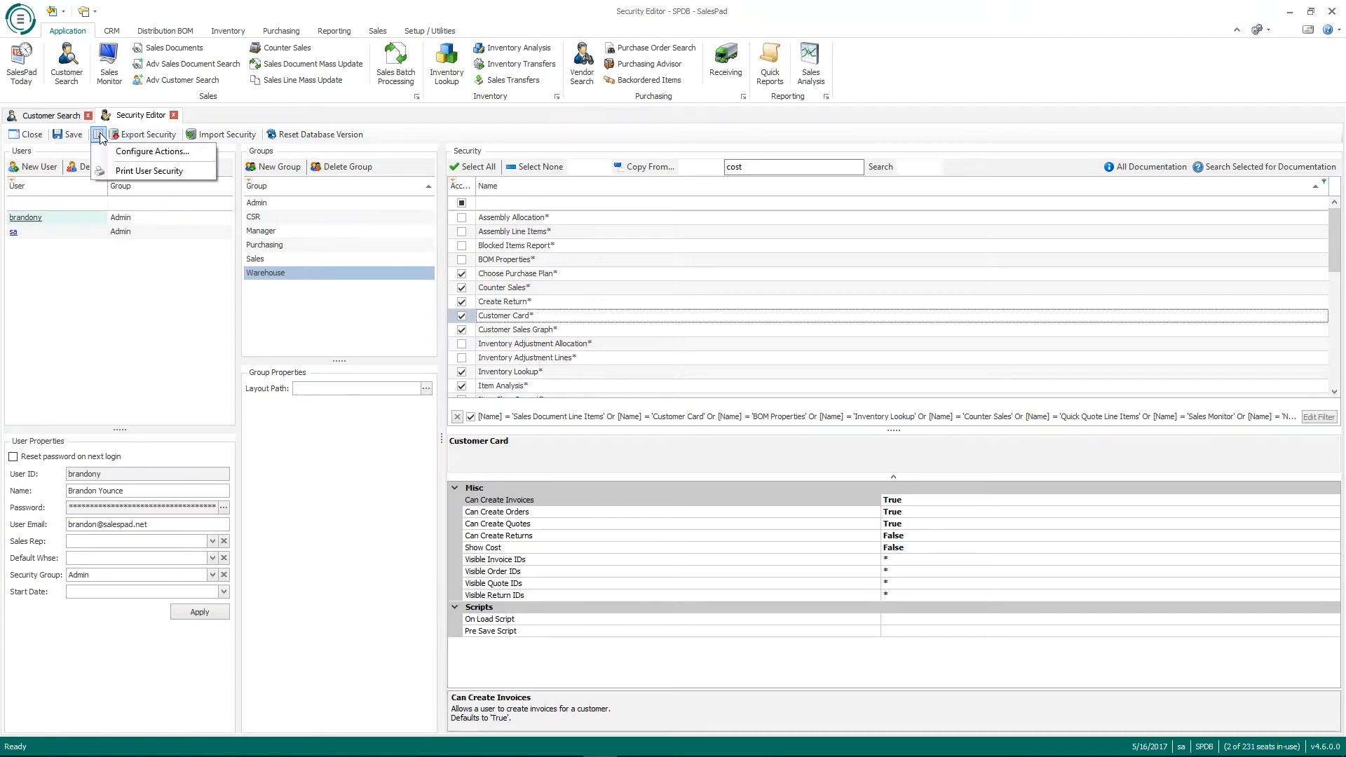
pyautogui.click(146, 171)
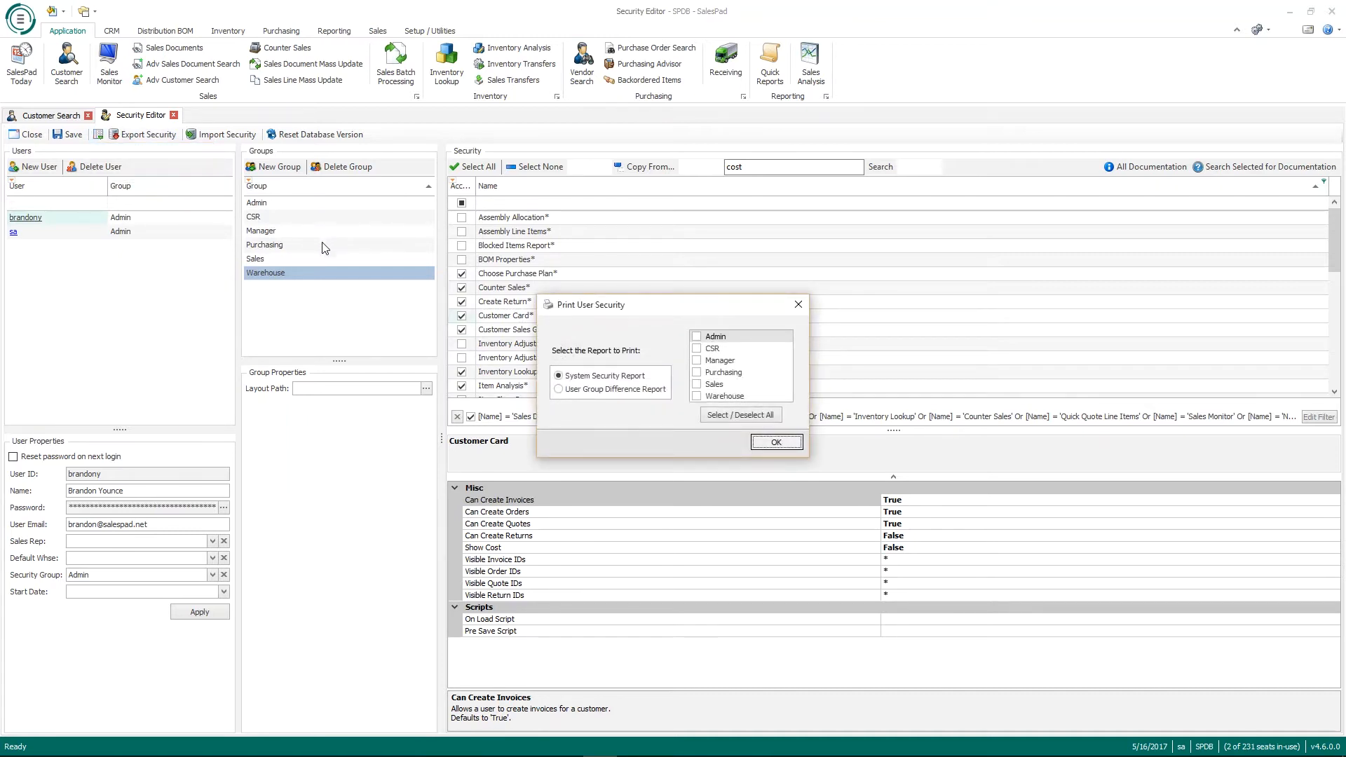
pyautogui.moveTo(628, 303); pyautogui.dragTo(590, 225)
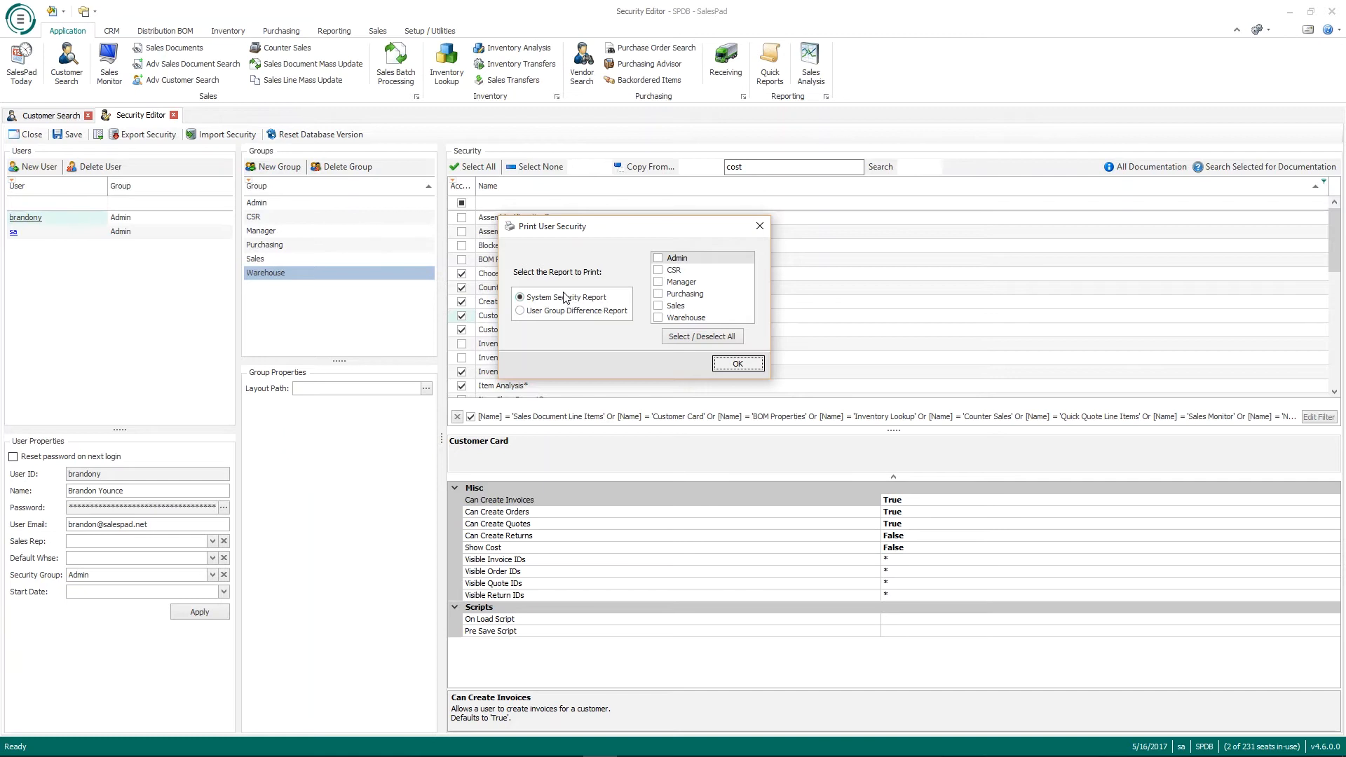
pyautogui.click(660, 261)
pyautogui.click(658, 261)
pyautogui.click(555, 316)
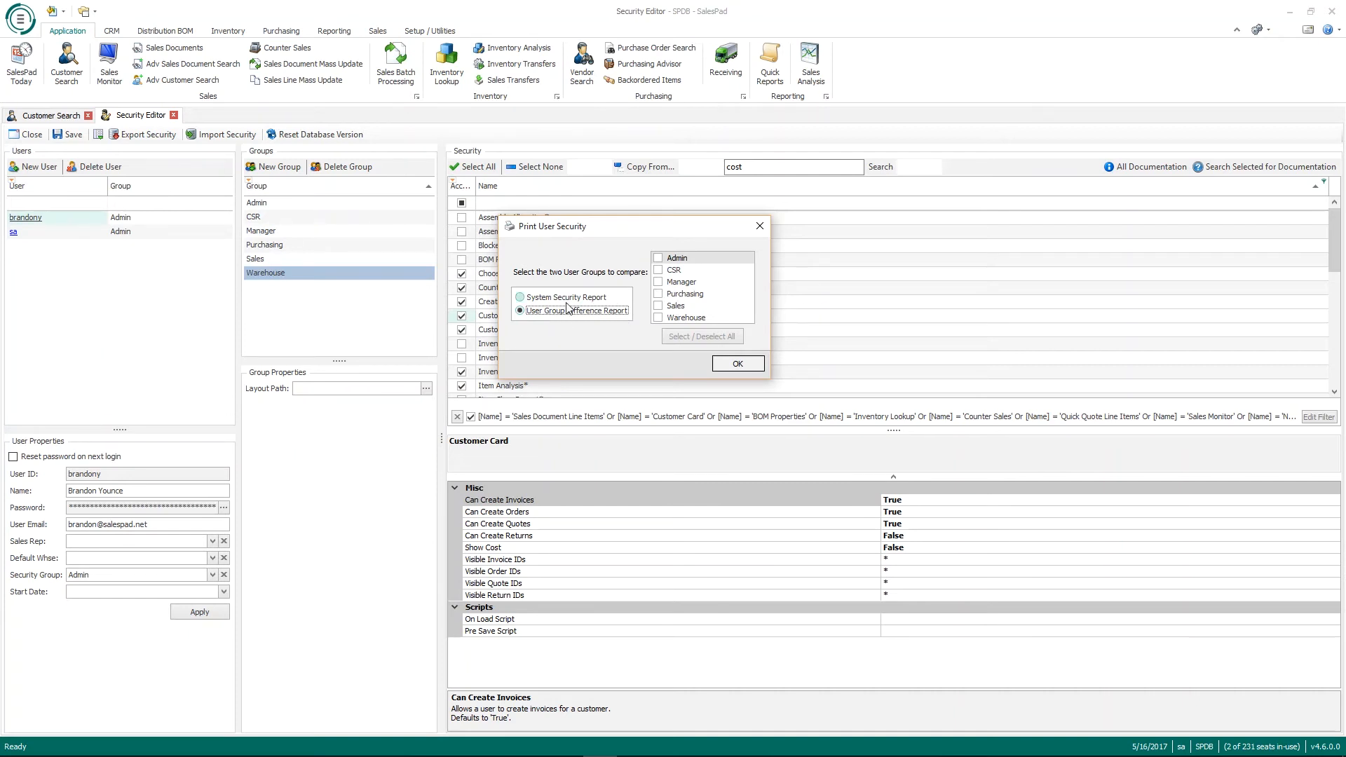
pyautogui.click(660, 260)
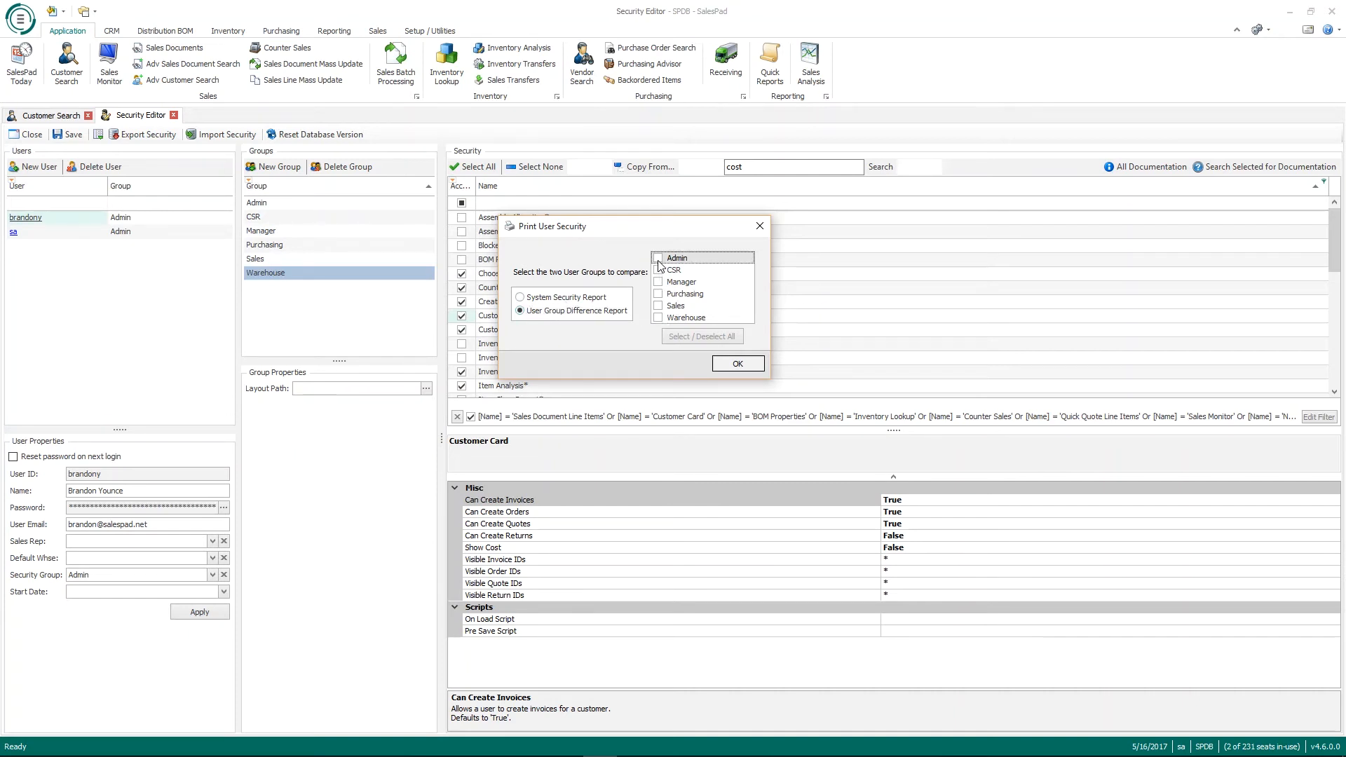
pyautogui.click(660, 283)
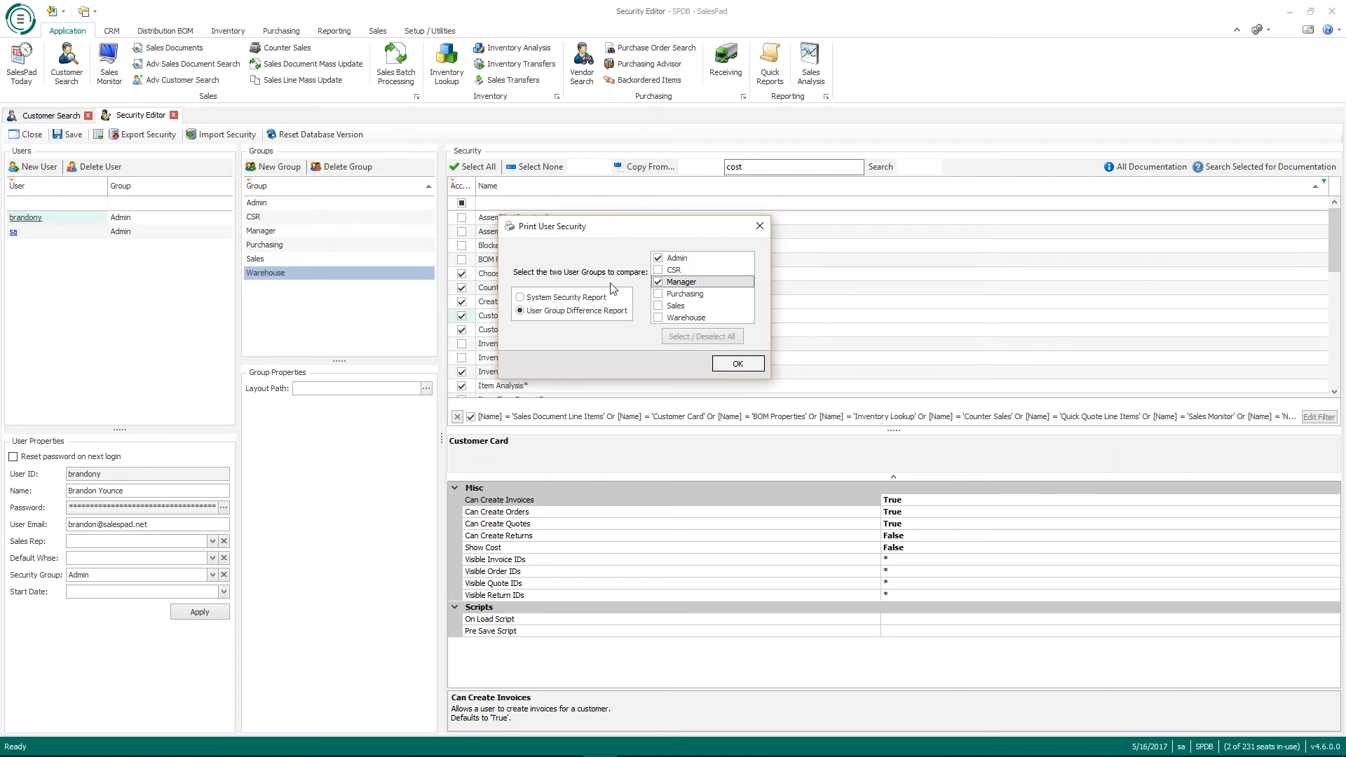
pyautogui.click(758, 221)
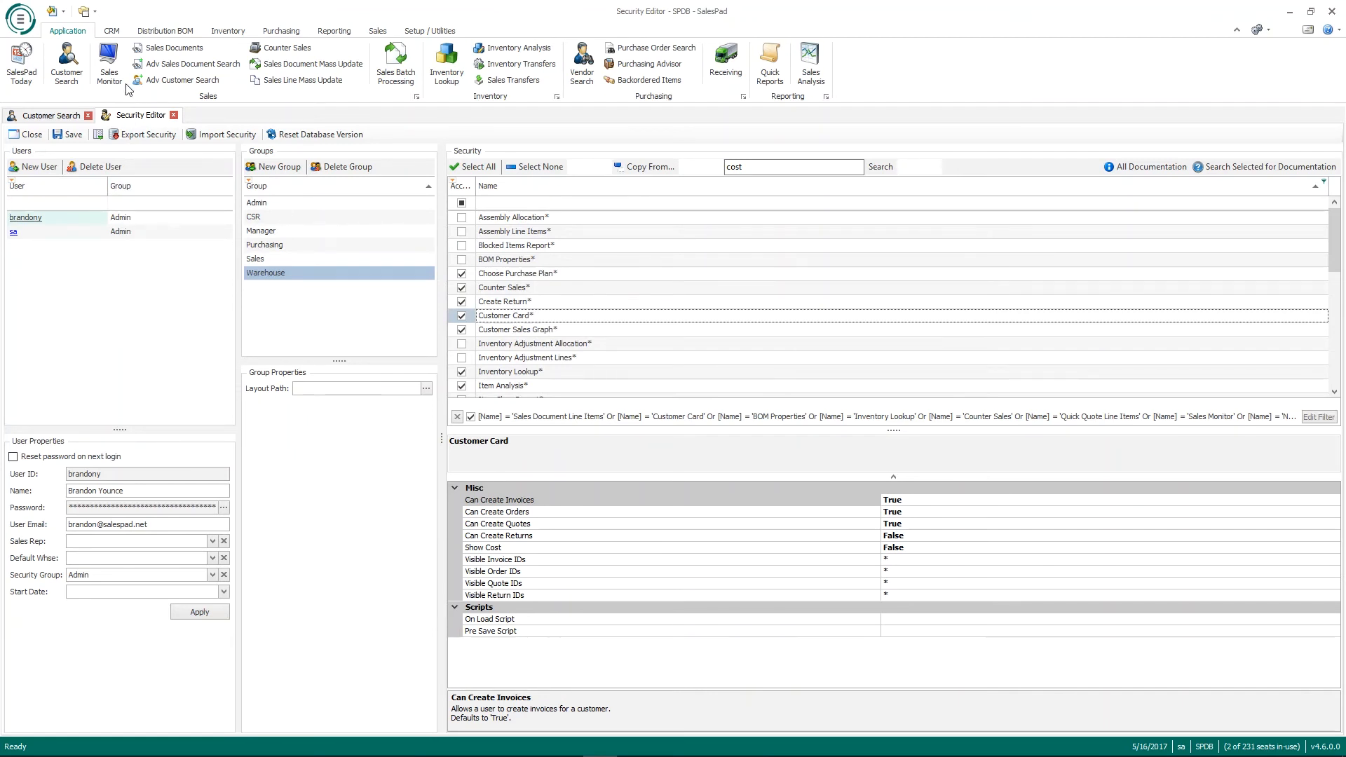
# Step: Open Sales Monitor and show only its security settings in the Security Editor, with Show Cost False
pyautogui.click(102, 77)
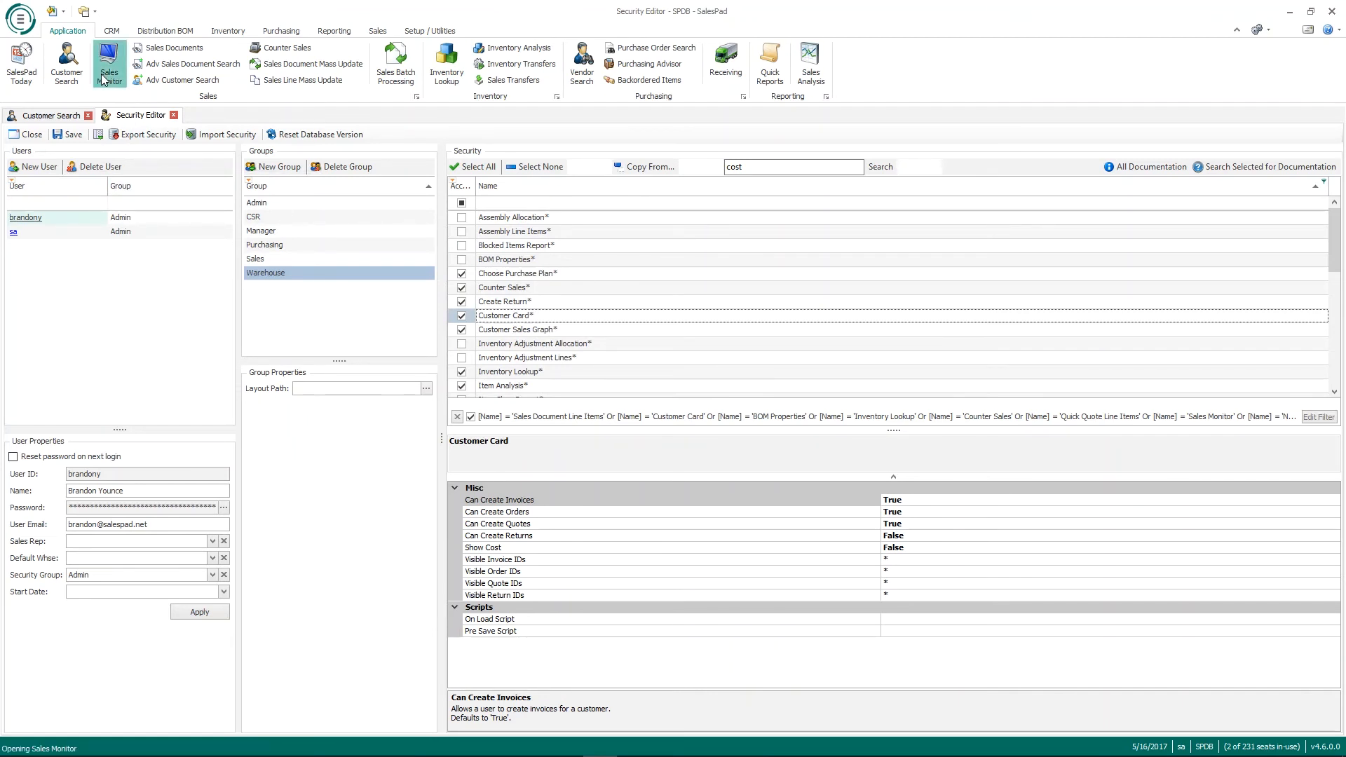
pyautogui.click(144, 117)
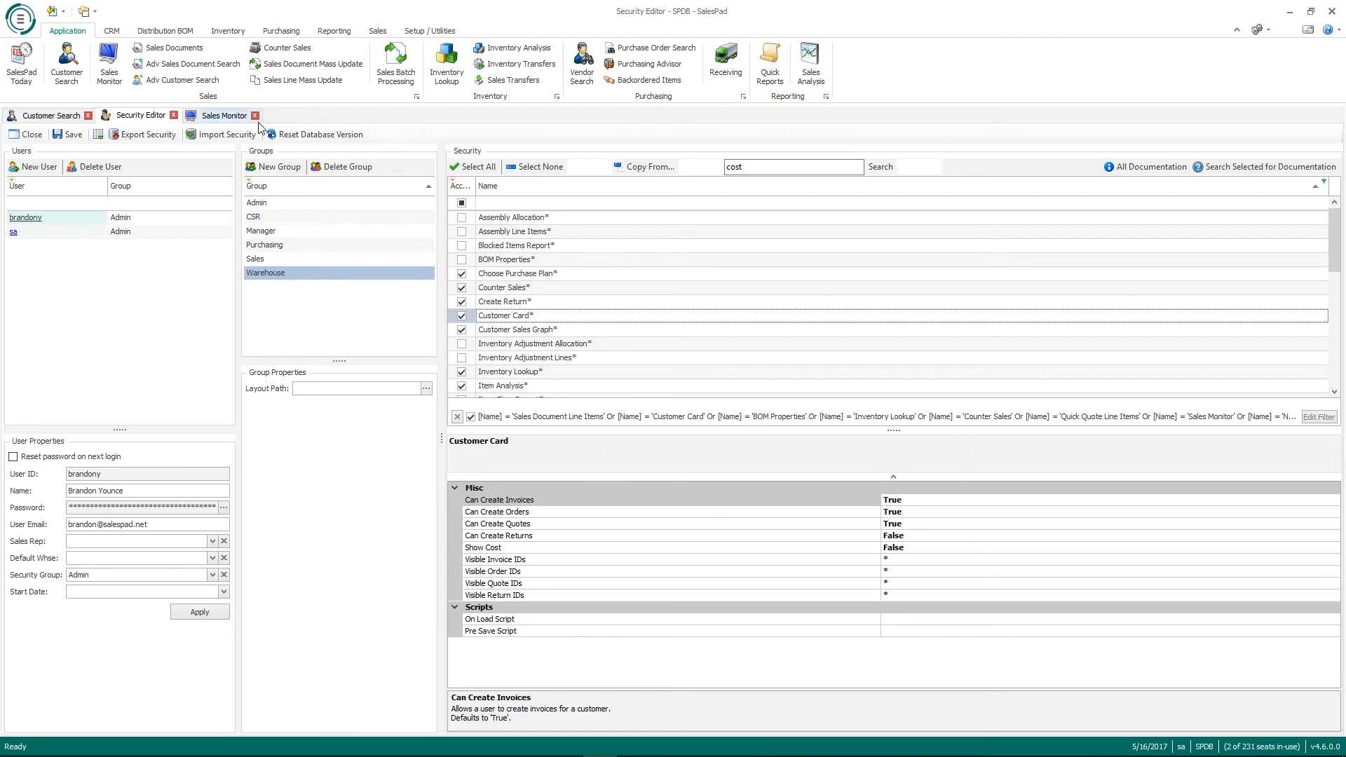
pyautogui.rightClick(220, 118)
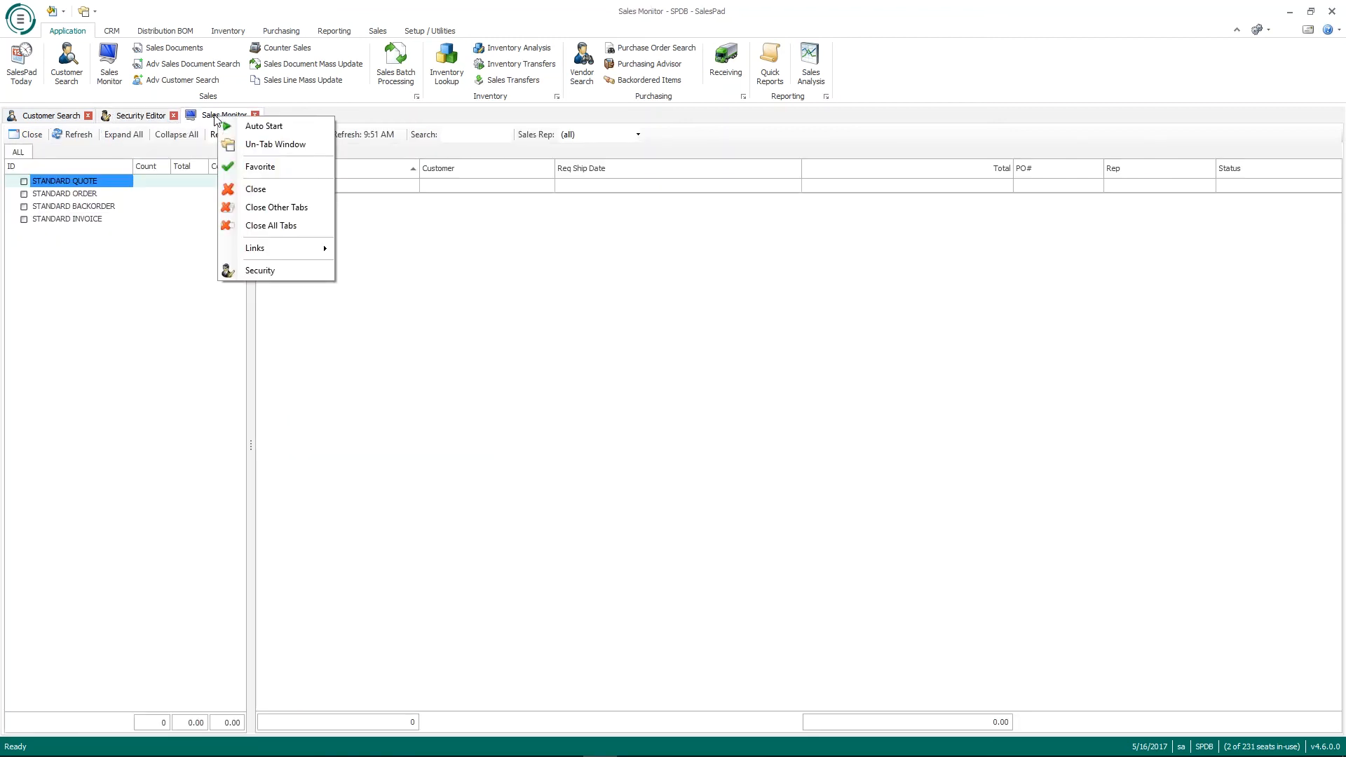
pyautogui.click(289, 271)
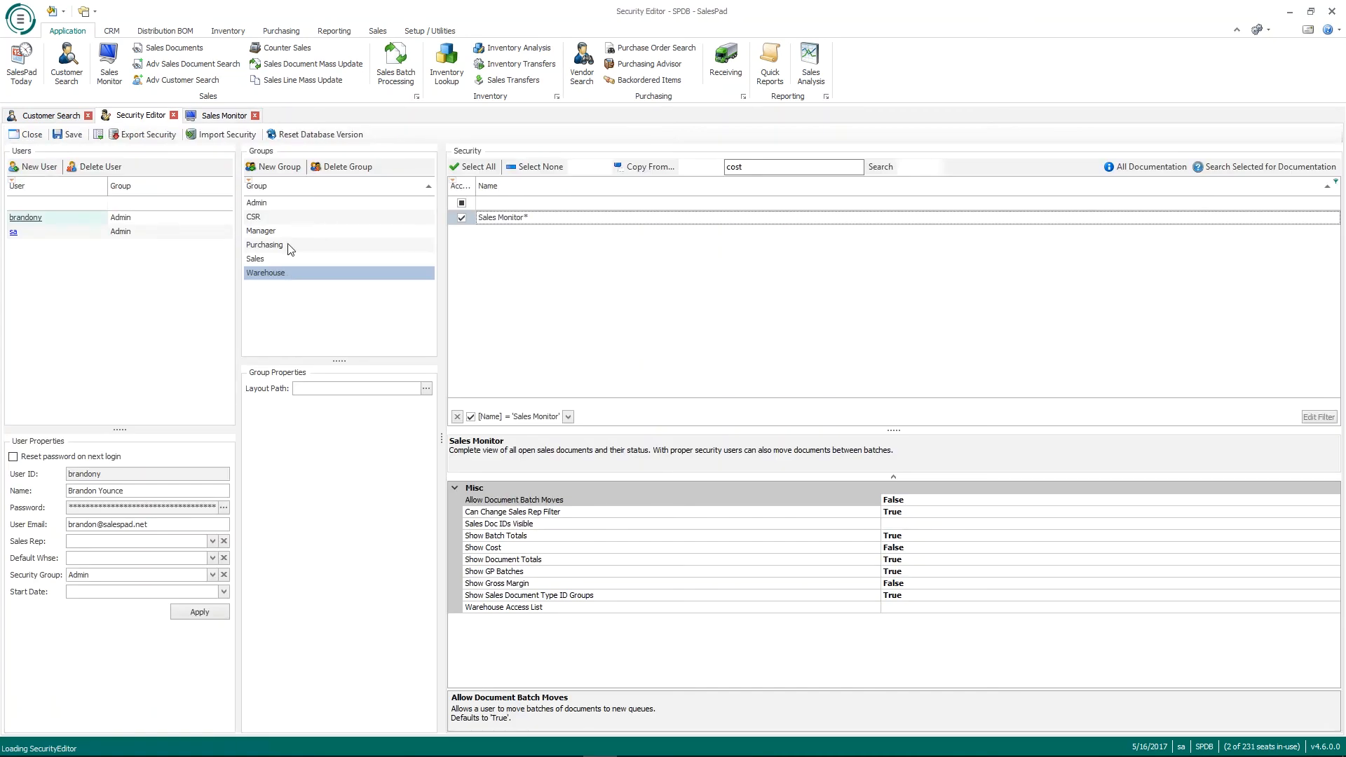